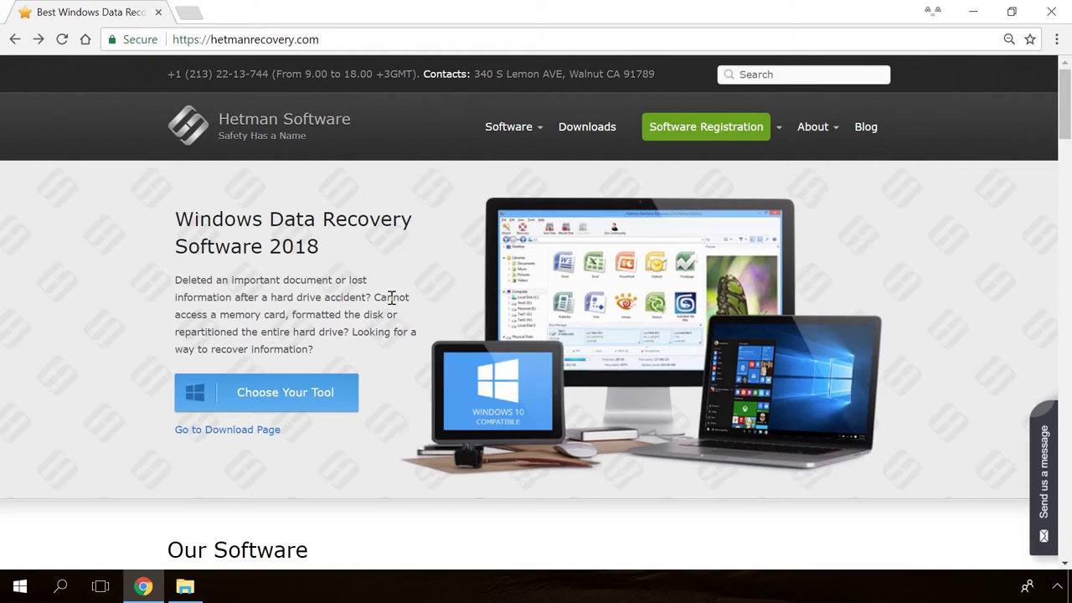
# Open the Partition Recovery 2.8 product page on the Hetman website and start its free download.
pyautogui.scroll(-3, 392, 302)
pyautogui.scroll(-13, 391, 303)
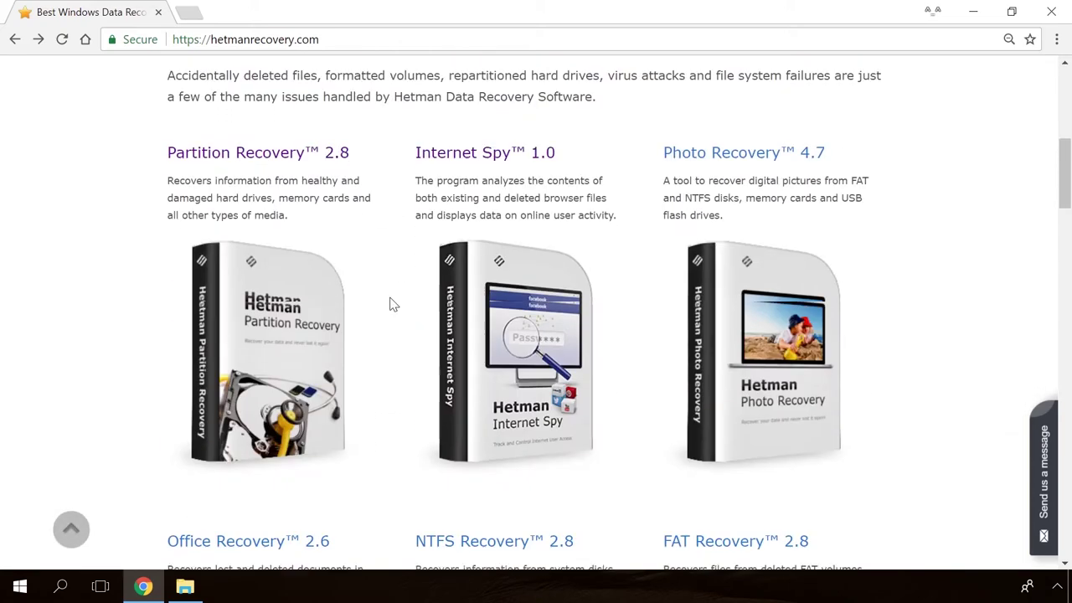
pyautogui.scroll(14, 390, 304)
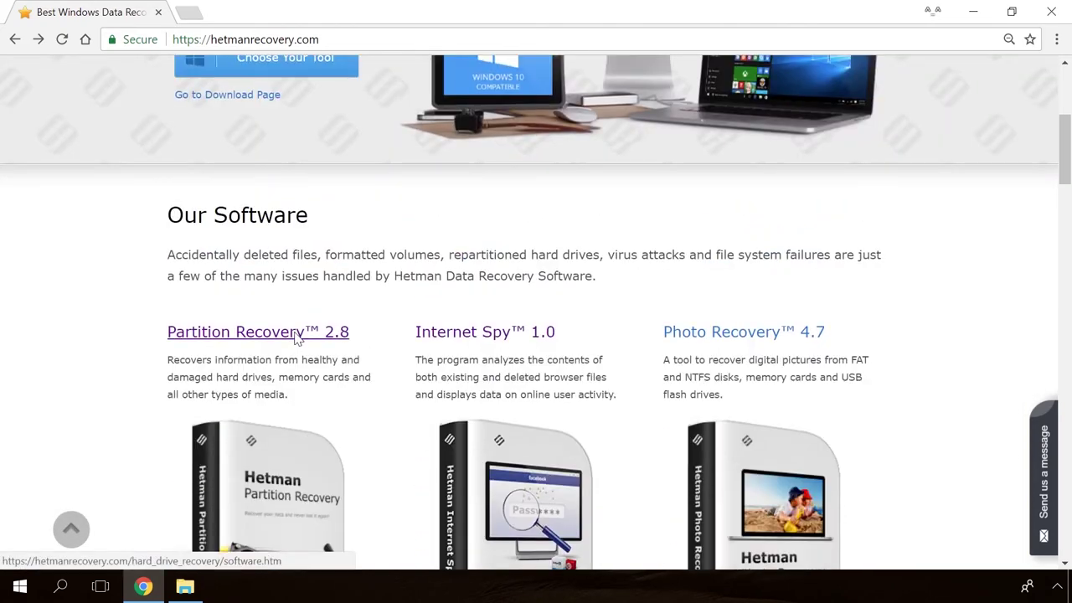
pyautogui.click(297, 335)
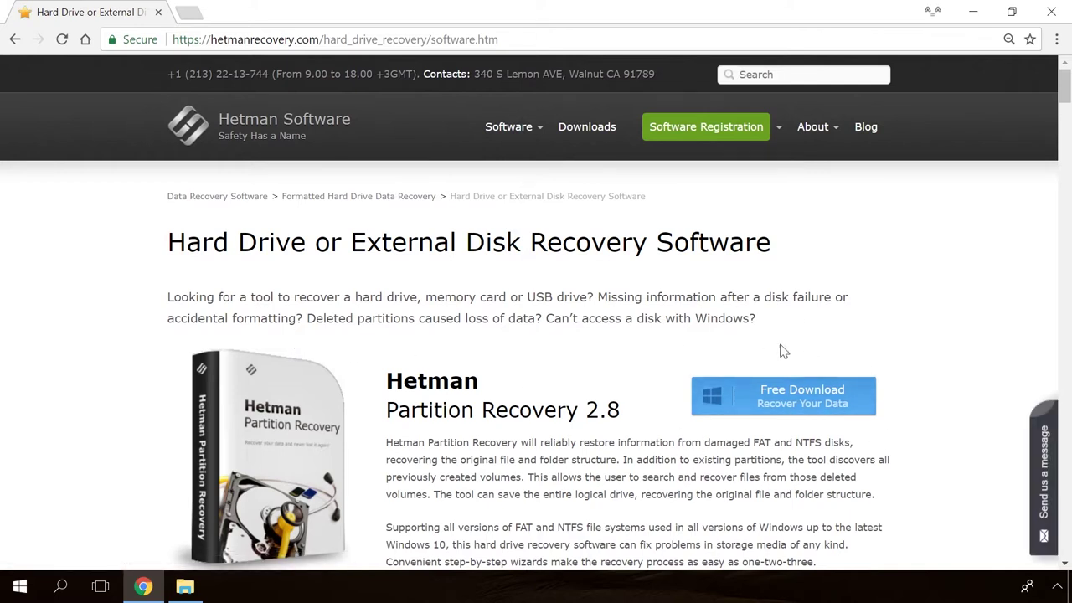
pyautogui.click(771, 399)
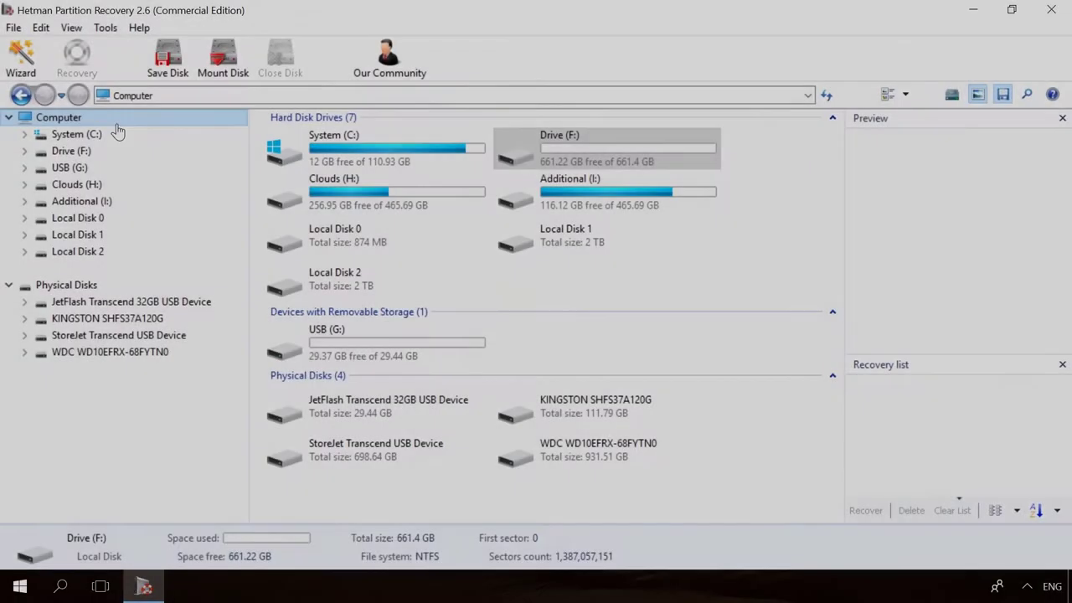
# Run a fast scan of Drive (F:) in Hetman Partition Recovery and select the deleted files 19779_en_1.jpg and 856071704.mp4 in turn.
pyautogui.doubleClick(87, 151)
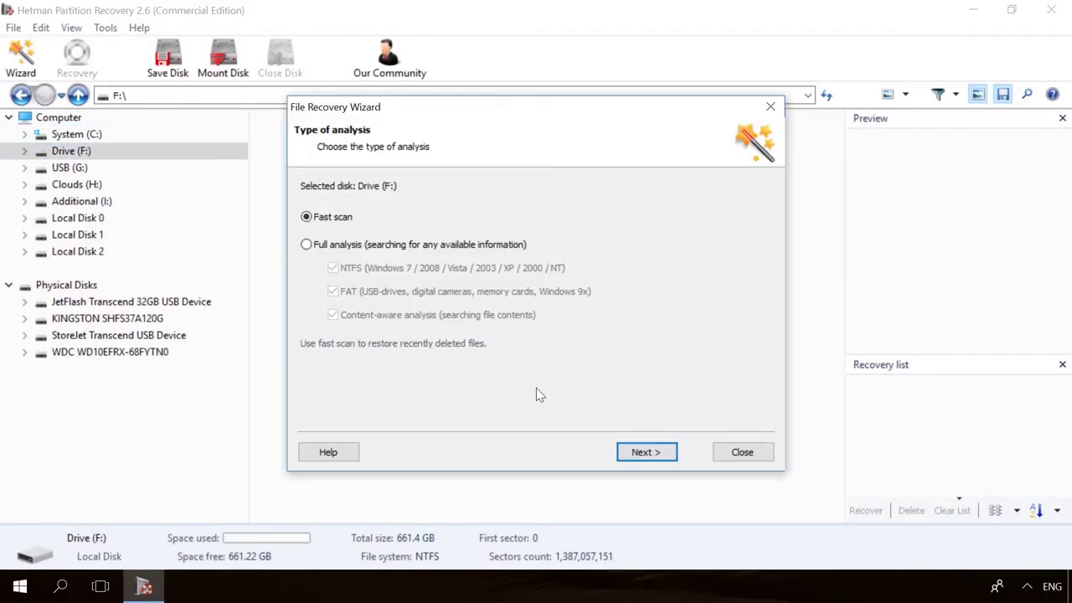
pyautogui.click(665, 453)
pyautogui.click(670, 457)
pyautogui.click(686, 136)
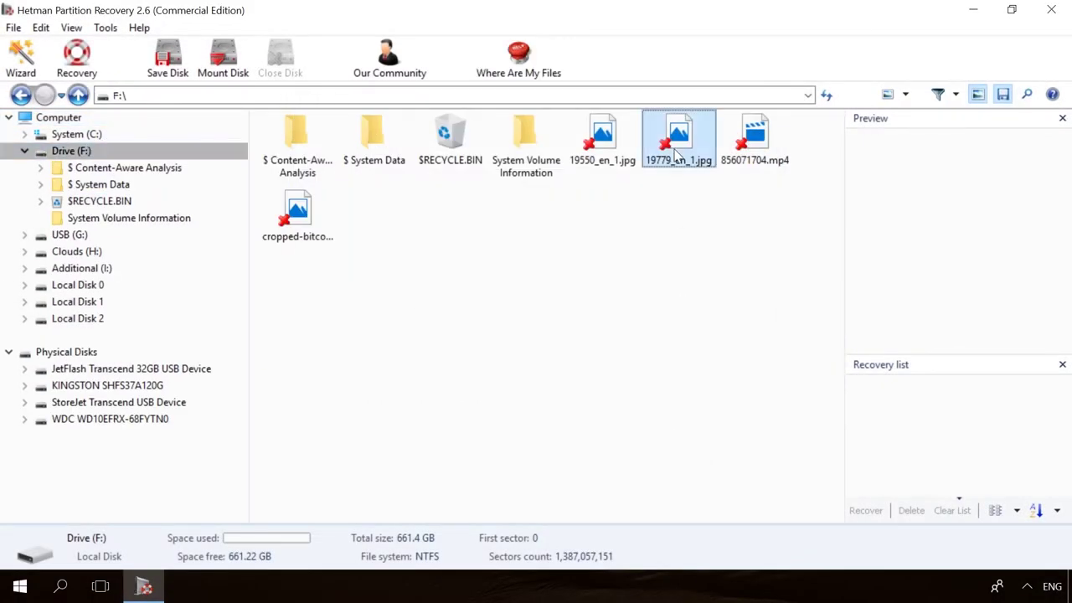
pyautogui.click(768, 137)
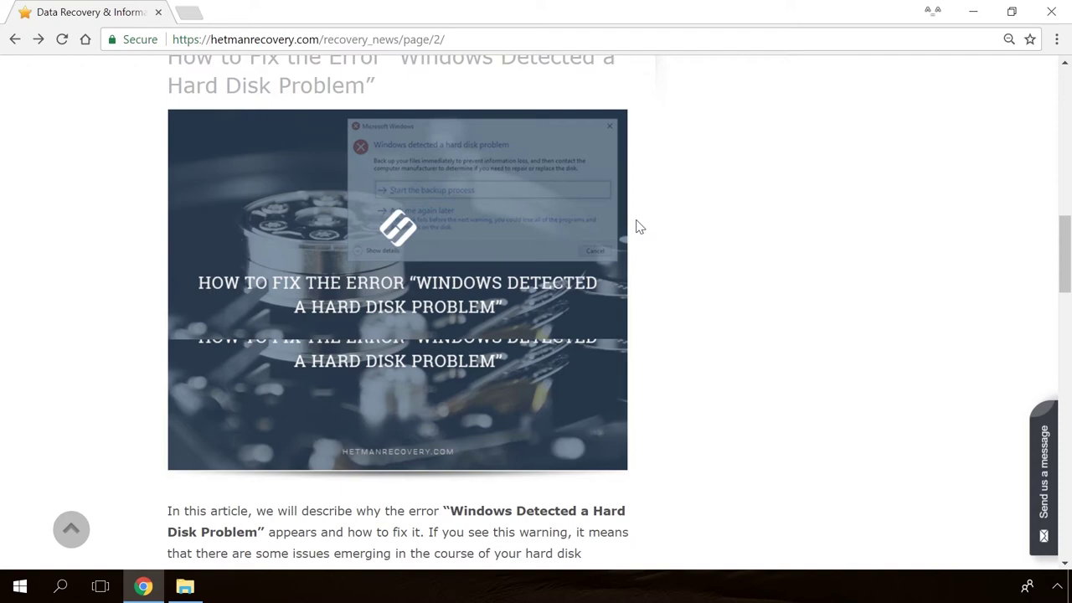
# Switch to Chrome, open the Hetman blog article "How to Fix the Error 'Windows Detected a Hard Disk Problem'" and skim through its instructions.
pyautogui.scroll(-10, 638, 226)
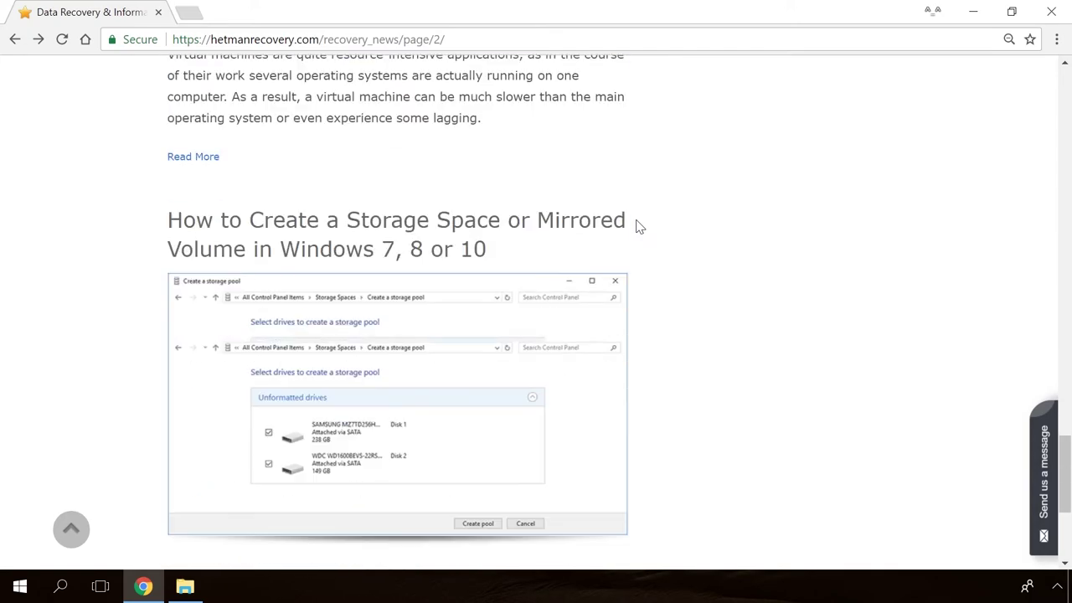
pyautogui.scroll(9, 639, 226)
pyautogui.scroll(9, 639, 226)
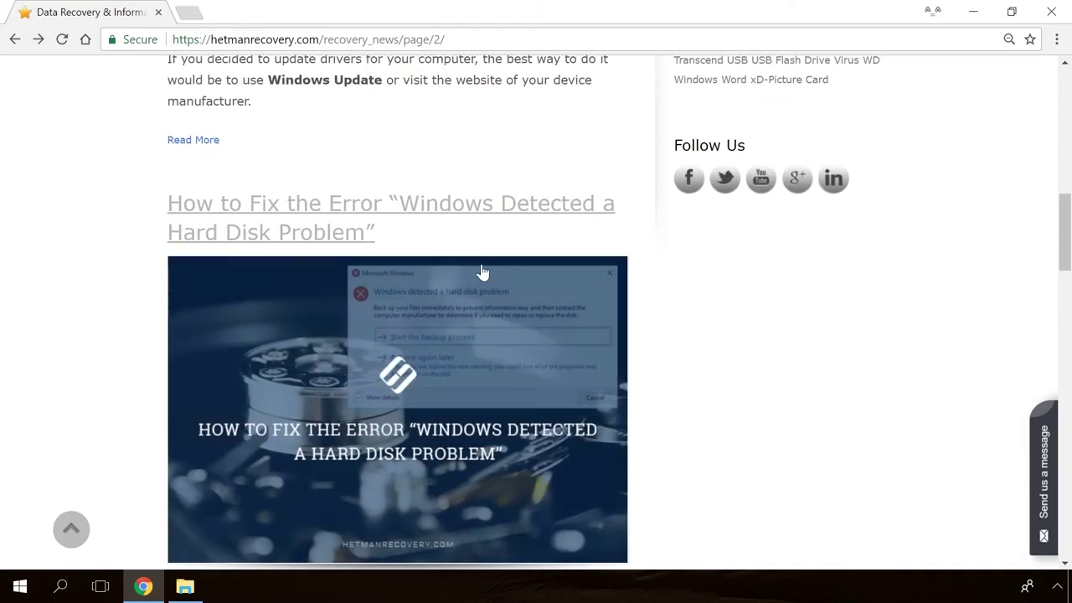
pyautogui.click(407, 296)
pyautogui.scroll(-14, 638, 362)
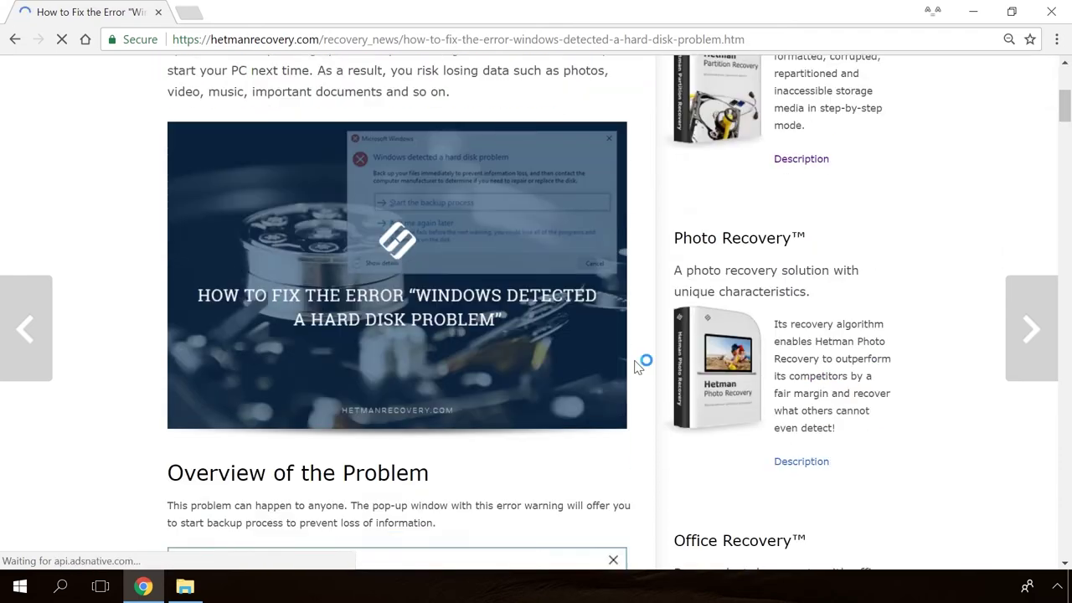
pyautogui.scroll(-15, 636, 364)
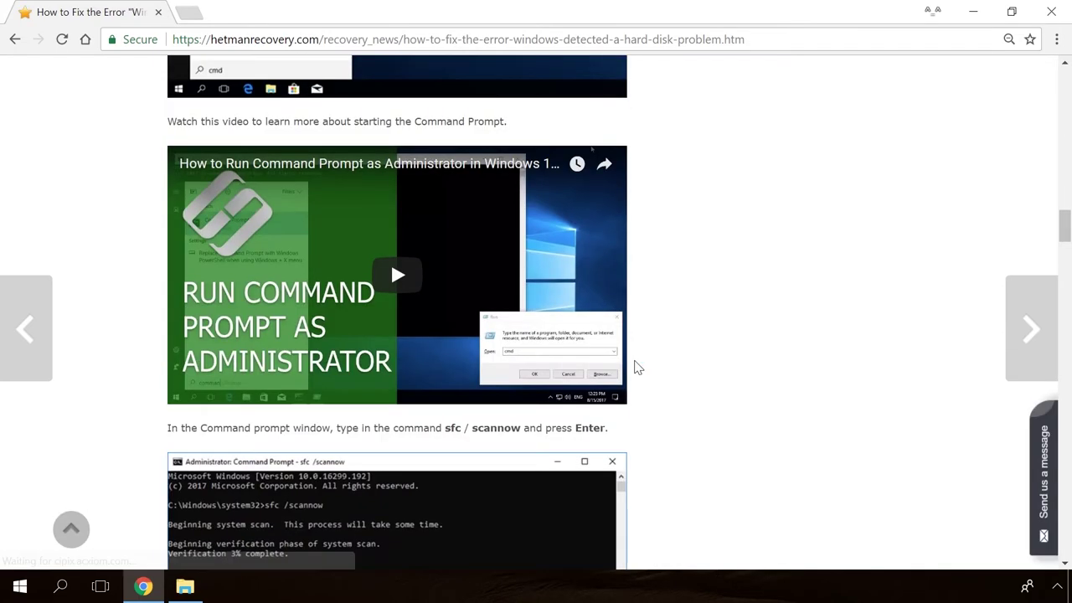
pyautogui.scroll(2, 636, 366)
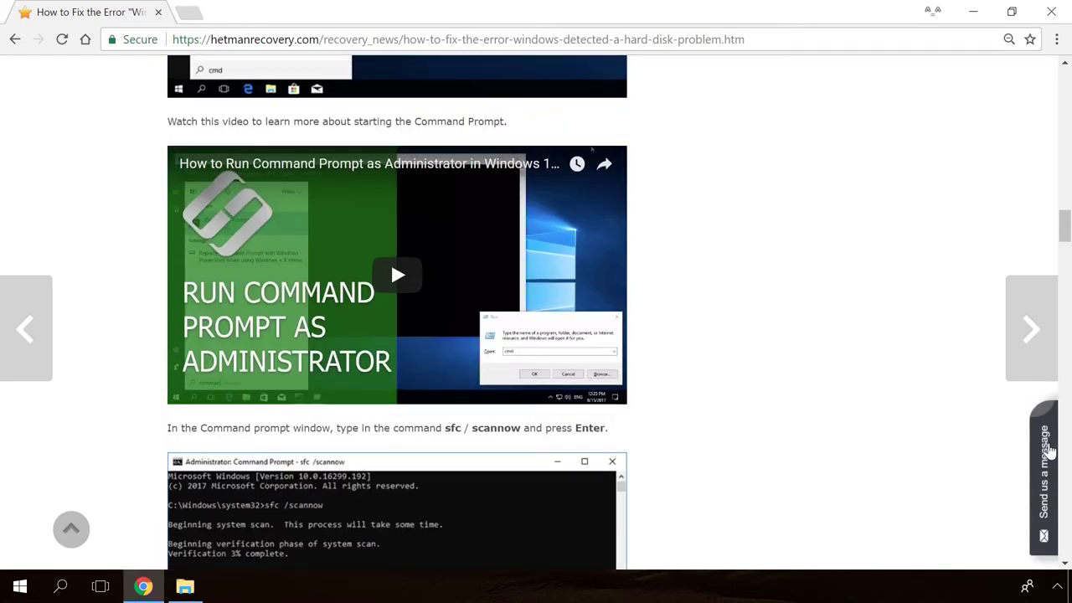
# Open the website's contact message form and enter "Hello" as the message text.
pyautogui.click(1049, 452)
pyautogui.write('Hell')
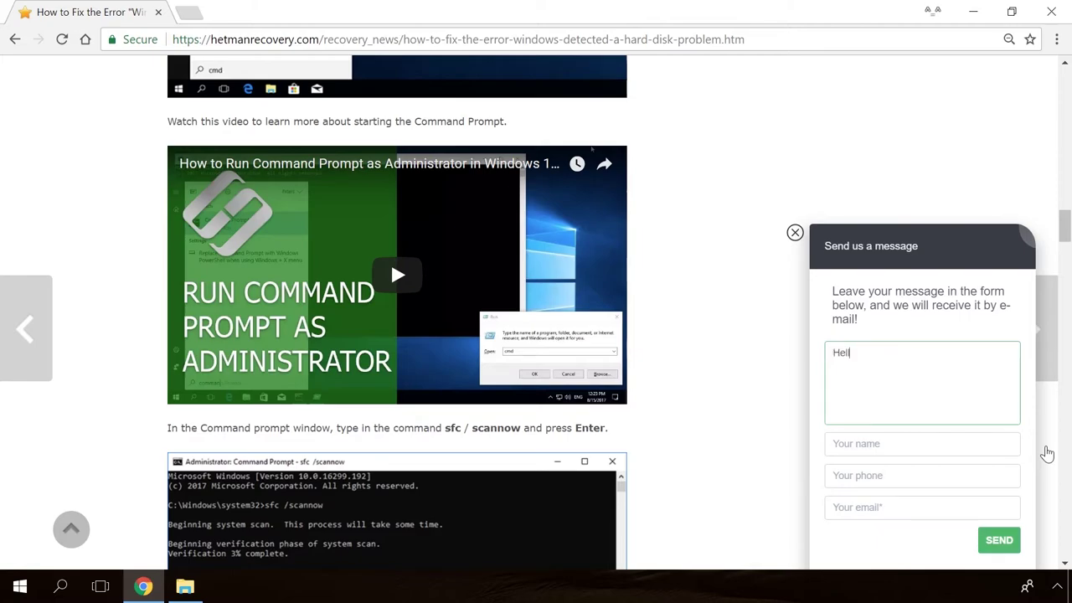
pyautogui.write('o')
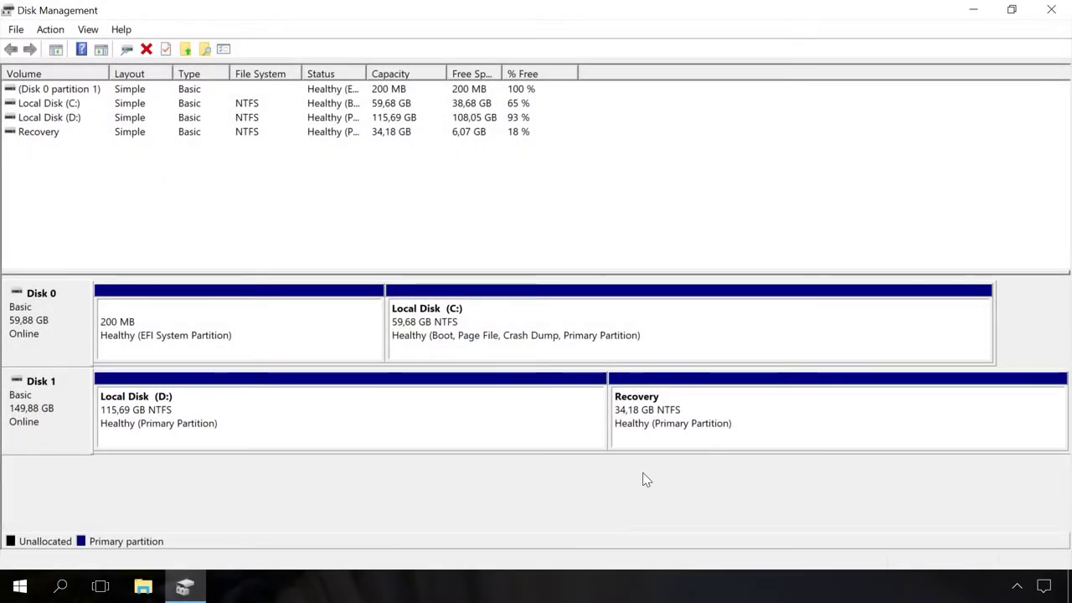
# Switch to Disk Management and select the Recovery partition on Disk 1.
pyautogui.click(685, 418)
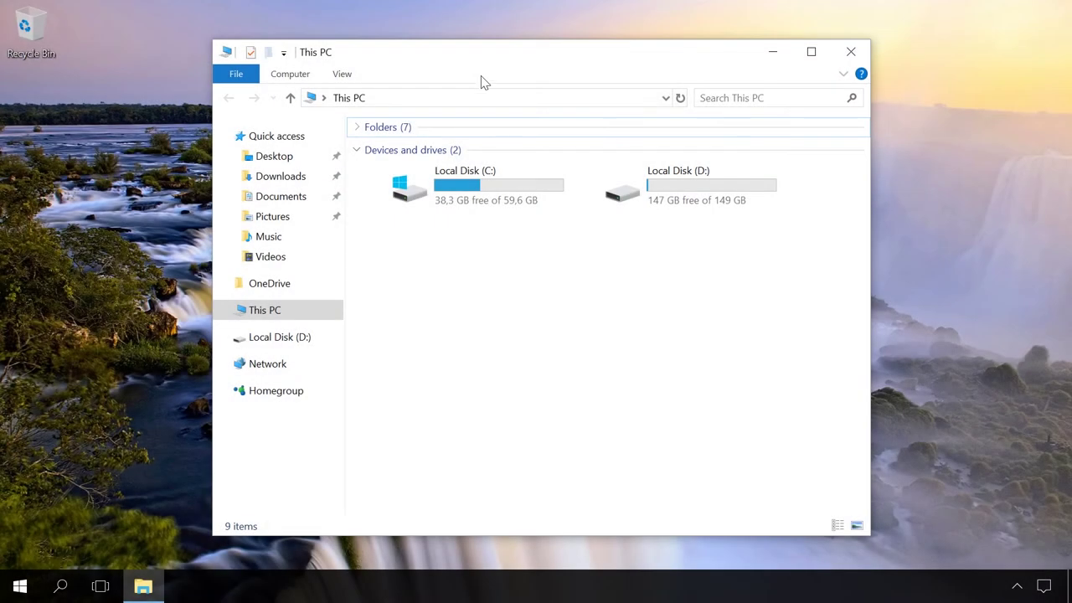
# Switch to File Explorer and examine the properties of Local Disk (C:) and Local Disk (D:).
pyautogui.rightClick(473, 179)
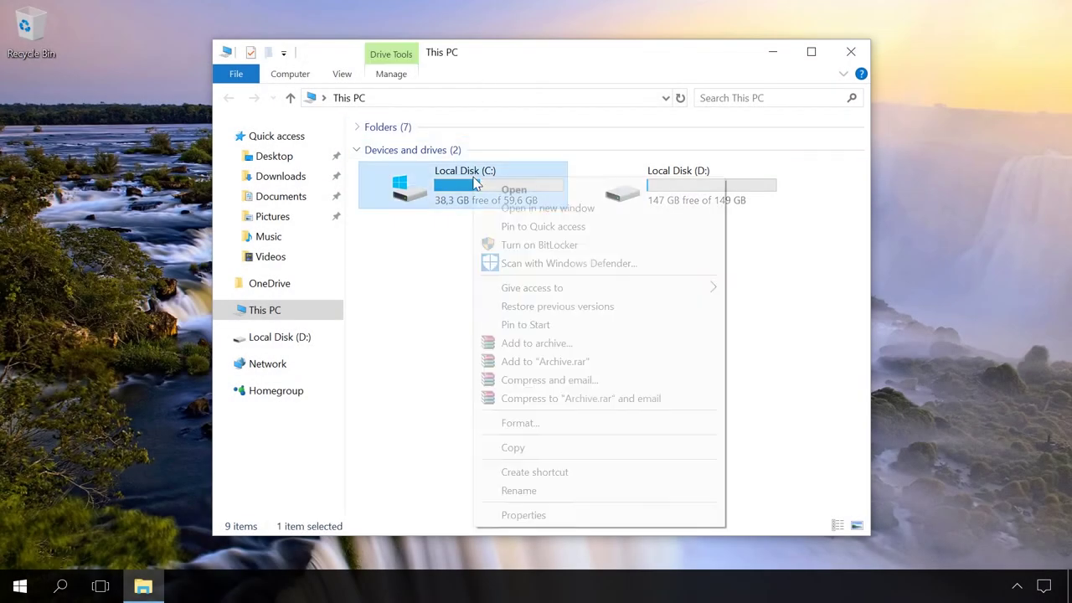
pyautogui.click(516, 516)
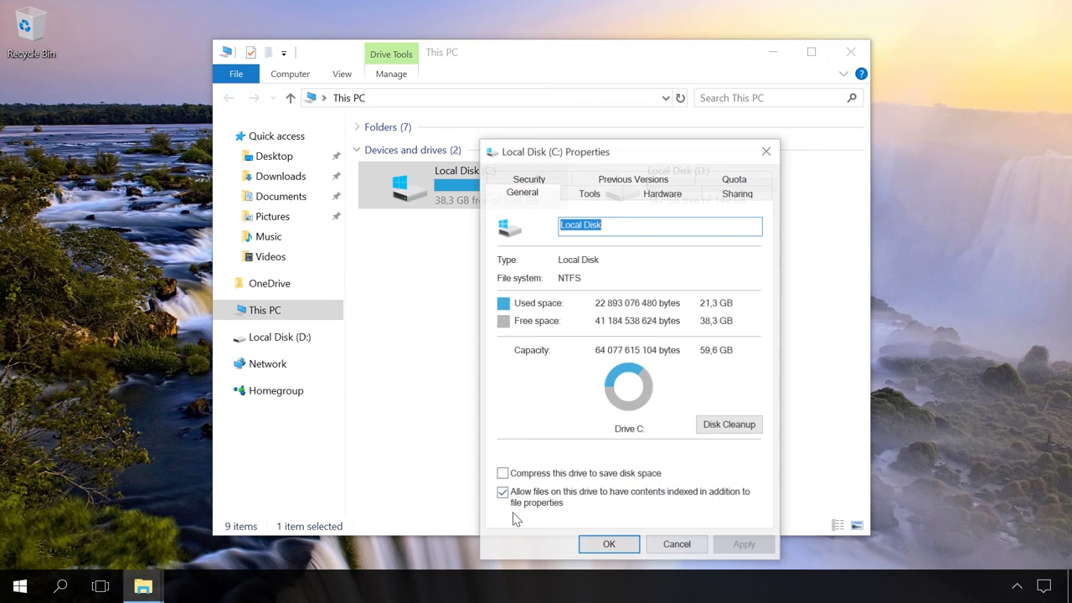
pyautogui.click(677, 545)
pyautogui.rightClick(686, 208)
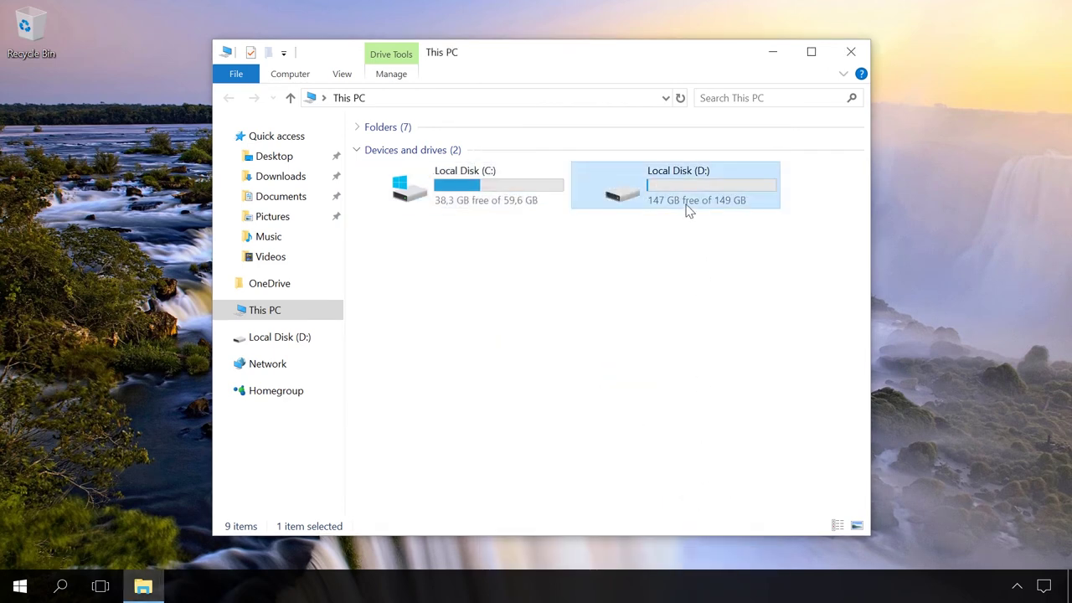
pyautogui.click(728, 557)
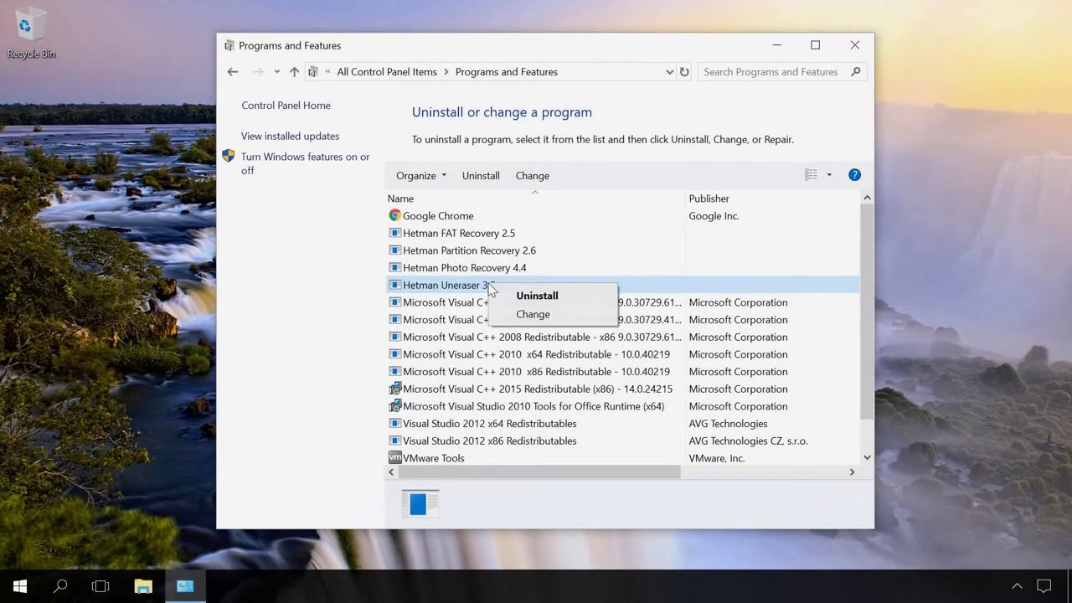
# Start uninstalling Hetman Uneraser 3.8 from Programs and Features.
pyautogui.click(512, 294)
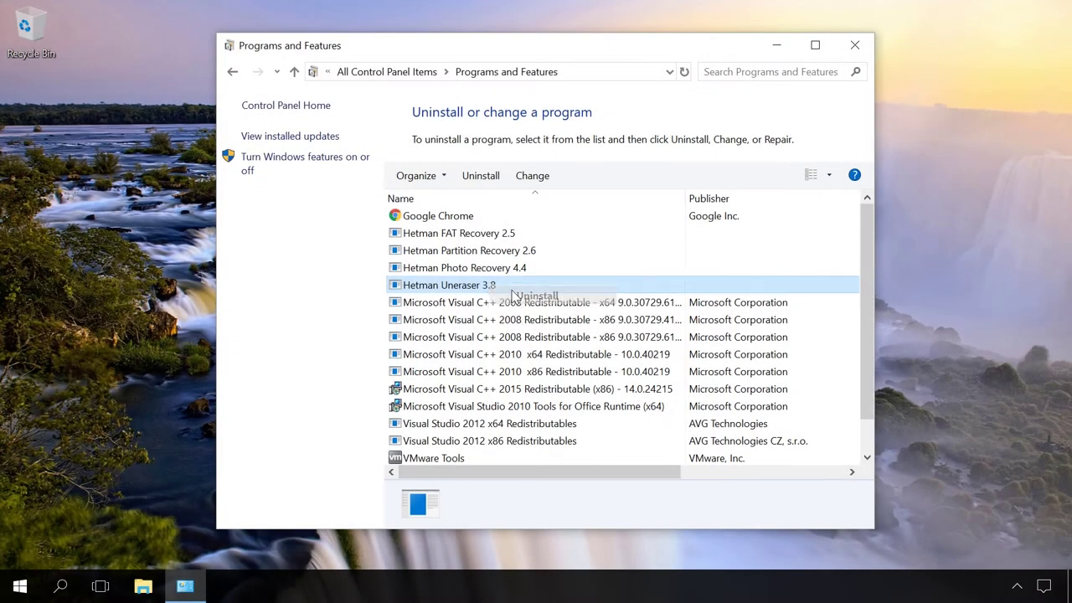
pyautogui.click(486, 408)
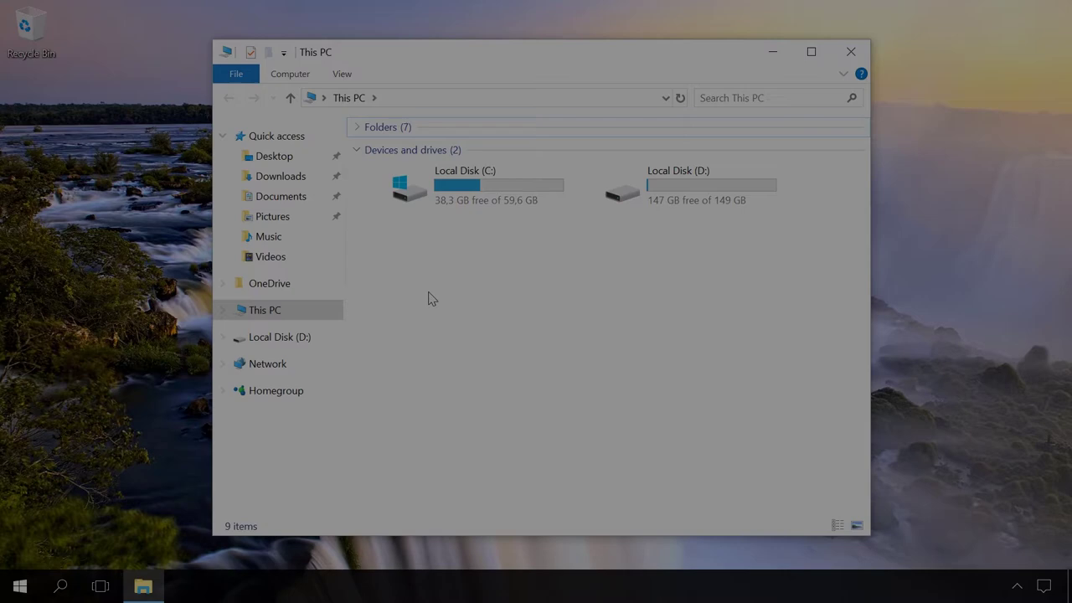
# Check the contents of the Desktop, Downloads, Documents, Pictures, Music and Videos folders in File Explorer.
pyautogui.click(285, 157)
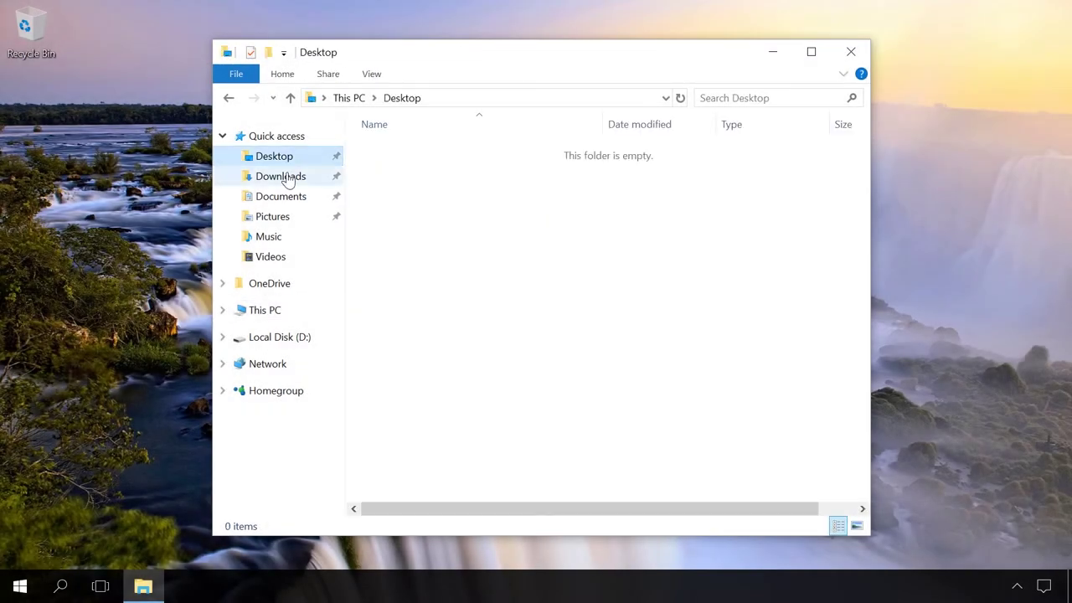
pyautogui.click(287, 177)
pyautogui.click(285, 201)
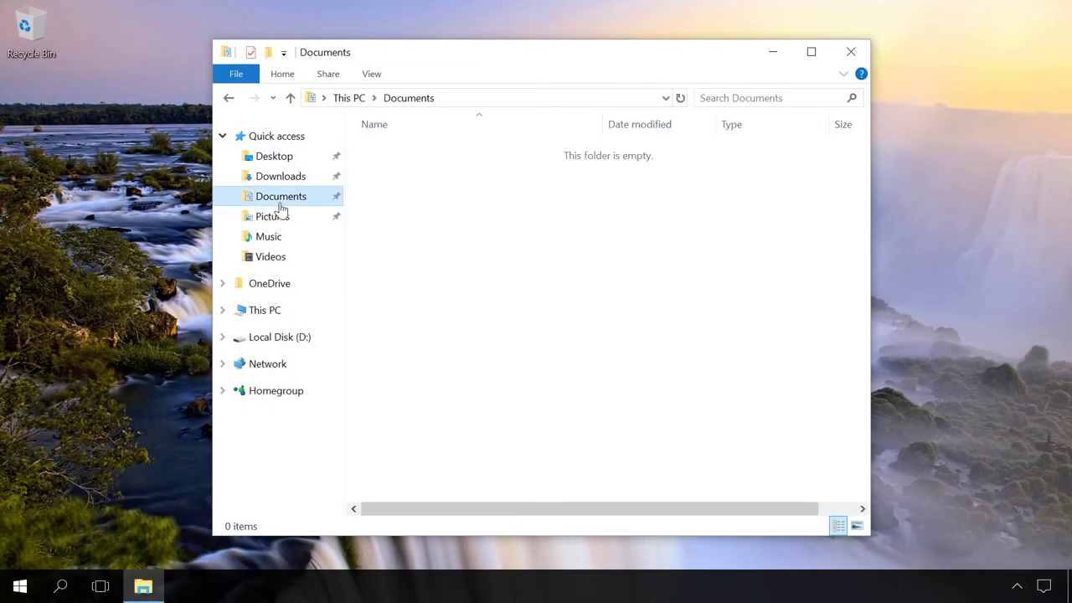
pyautogui.click(273, 220)
pyautogui.click(268, 239)
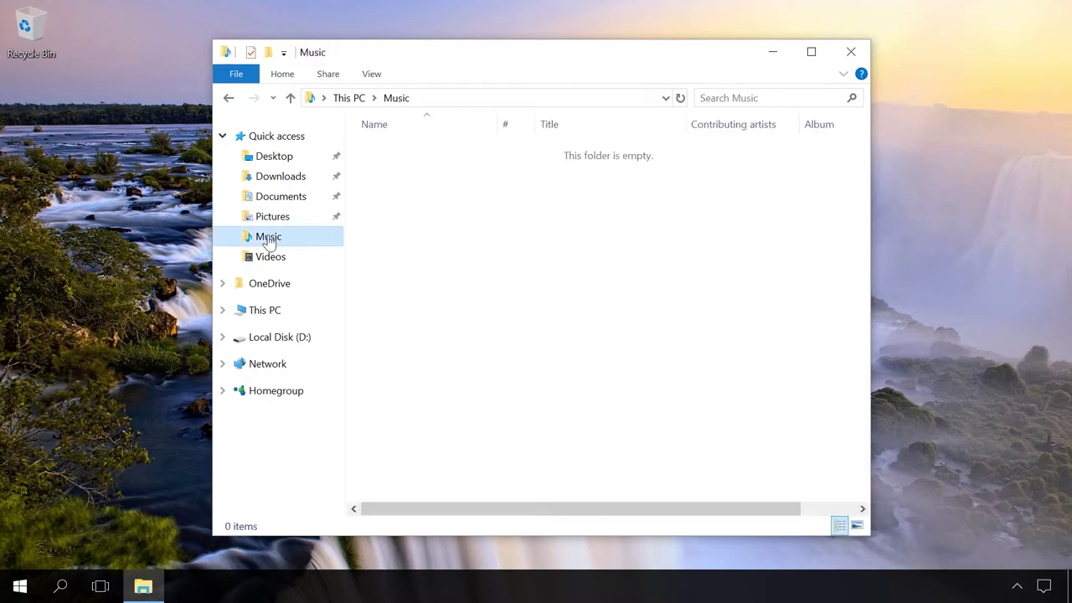
pyautogui.click(268, 256)
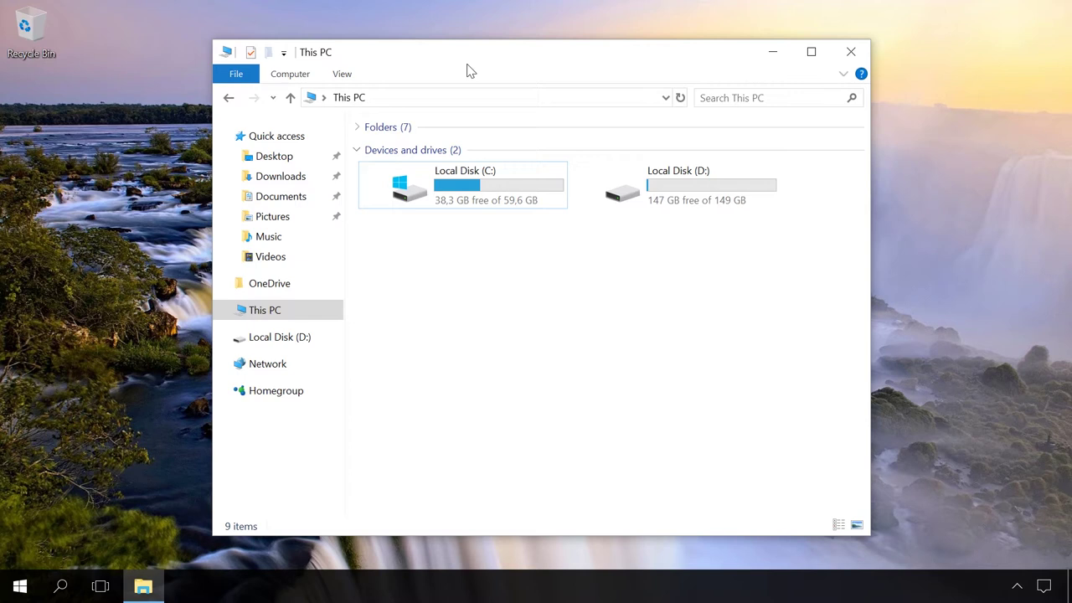
# Open the properties of Local Disk (C:) to check its used space, and move the dialog higher on the desktop.
pyautogui.rightClick(456, 173)
pyautogui.click(501, 510)
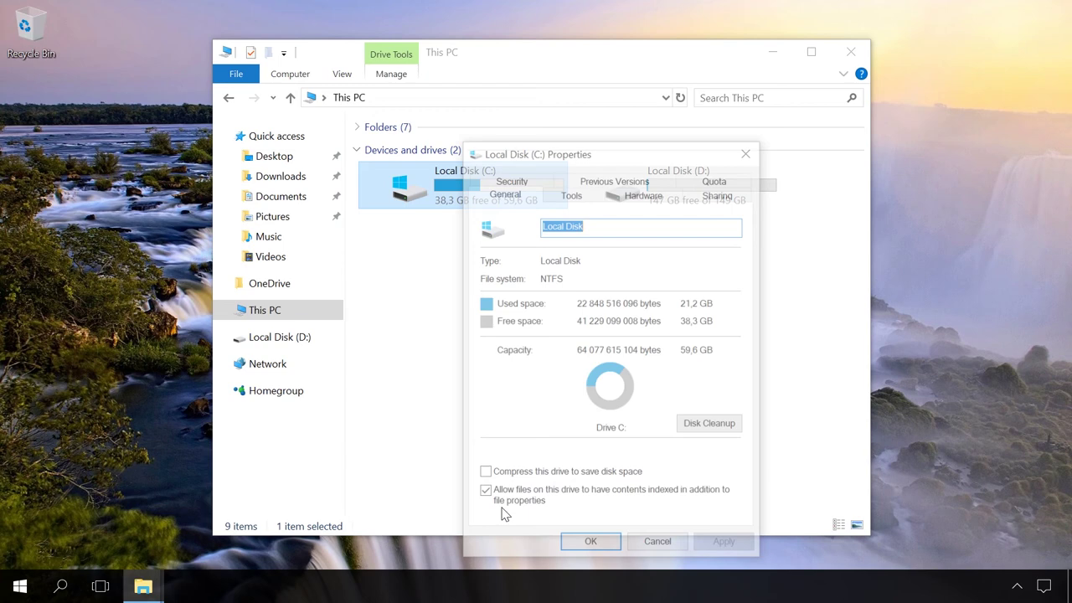
pyautogui.moveTo(580, 159); pyautogui.dragTo(526, 92)
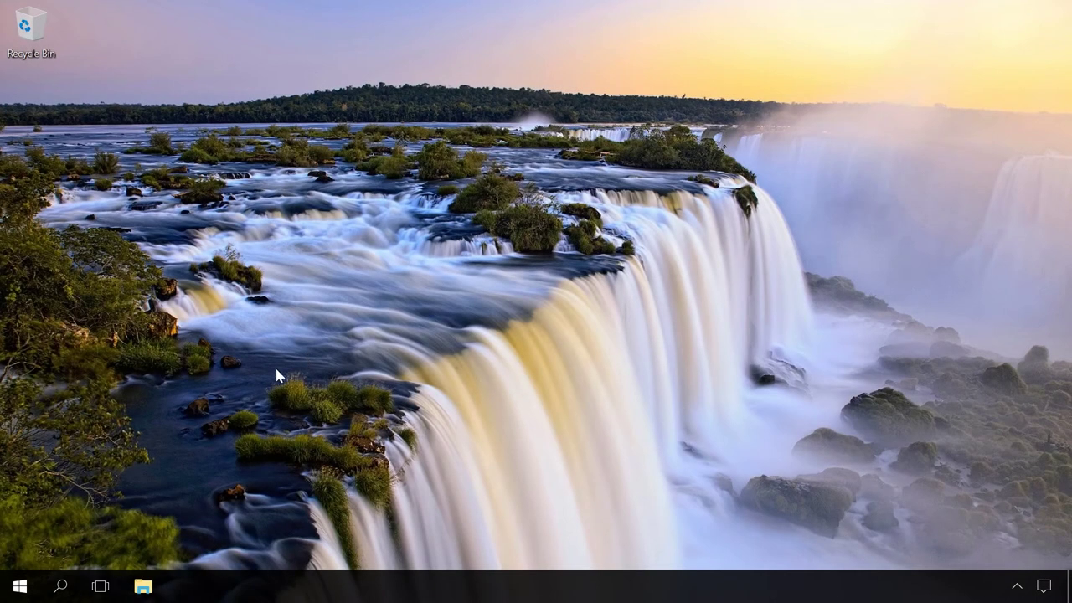
# Open Disk Management and maximize its window.
pyautogui.rightClick(24, 586)
pyautogui.click(88, 305)
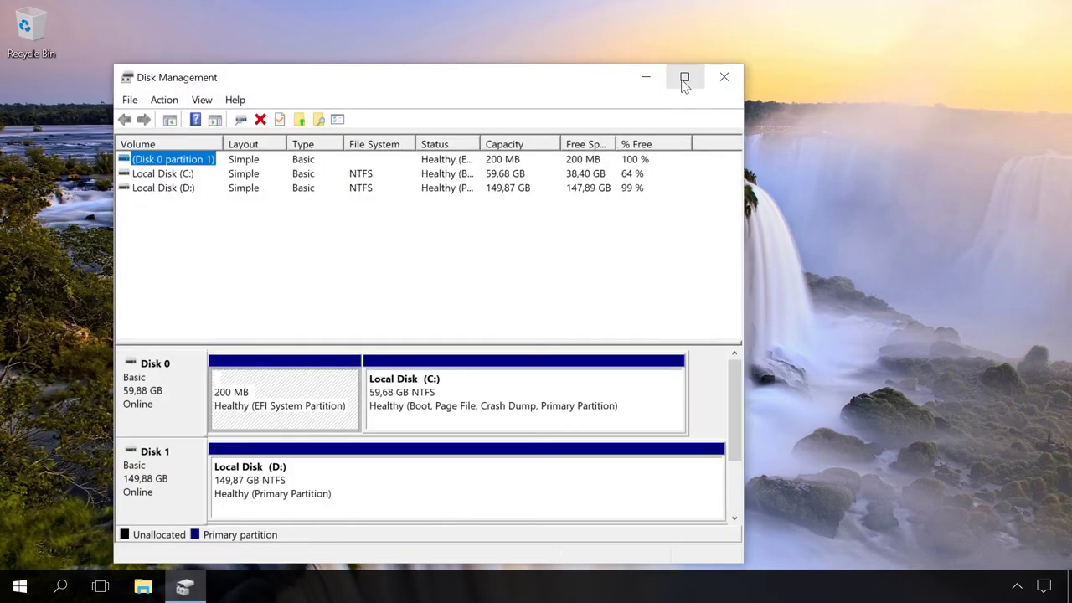
pyautogui.click(682, 80)
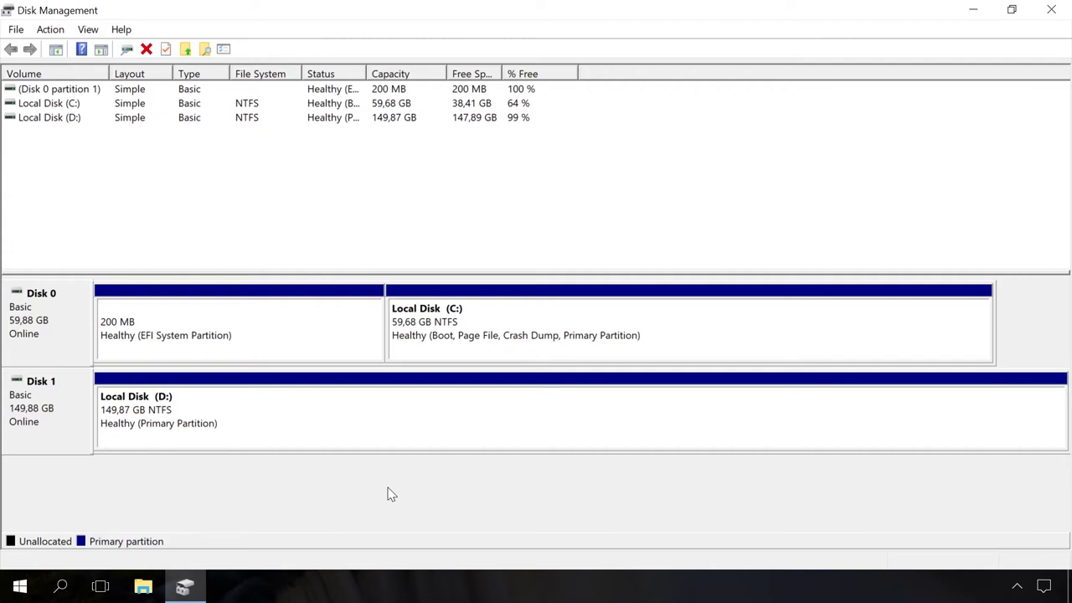
# Shrink the Local Disk (D:) volume on Disk 1 by 35000 MB.
pyautogui.click(420, 423)
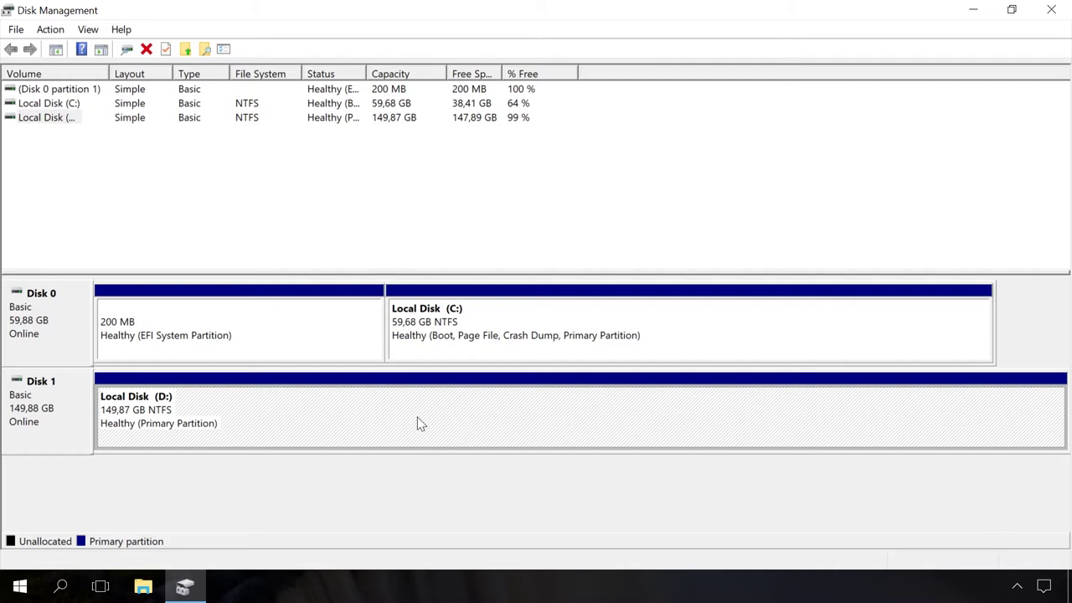
pyautogui.rightClick(420, 424)
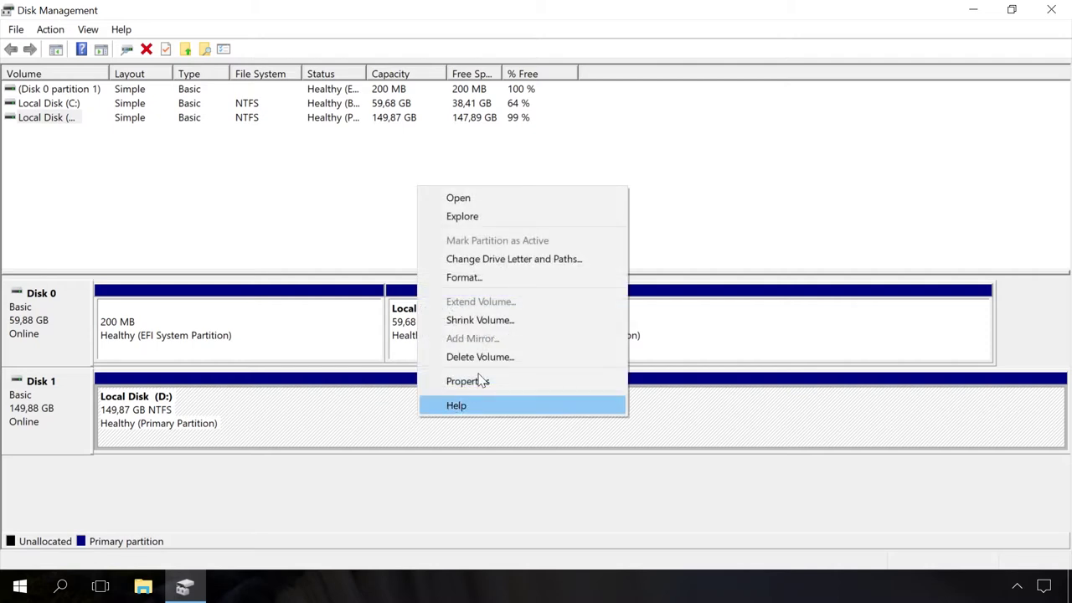
pyautogui.click(504, 322)
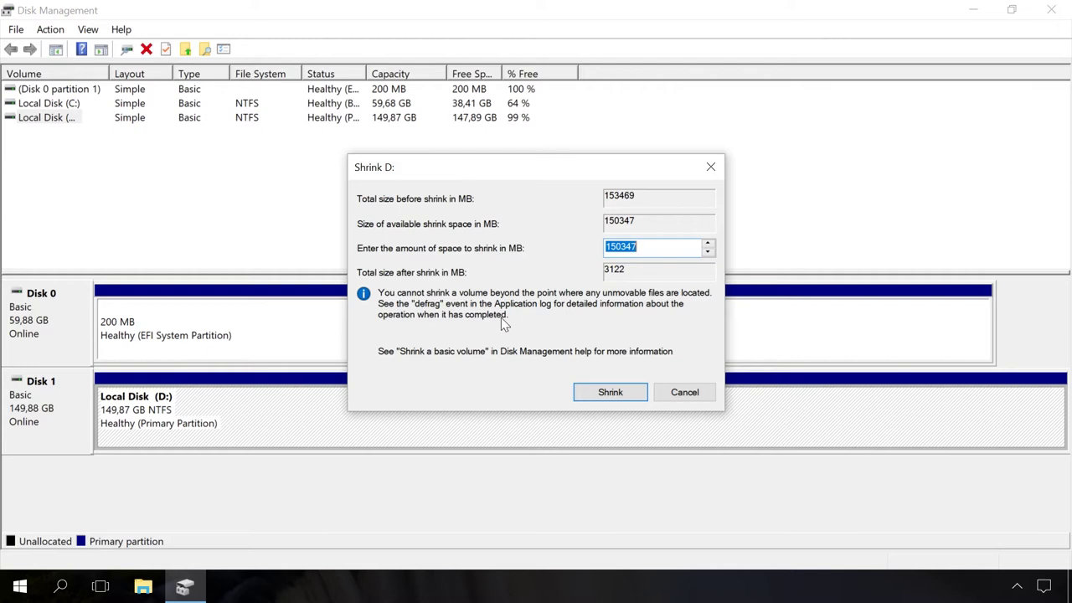
pyautogui.write('35000')
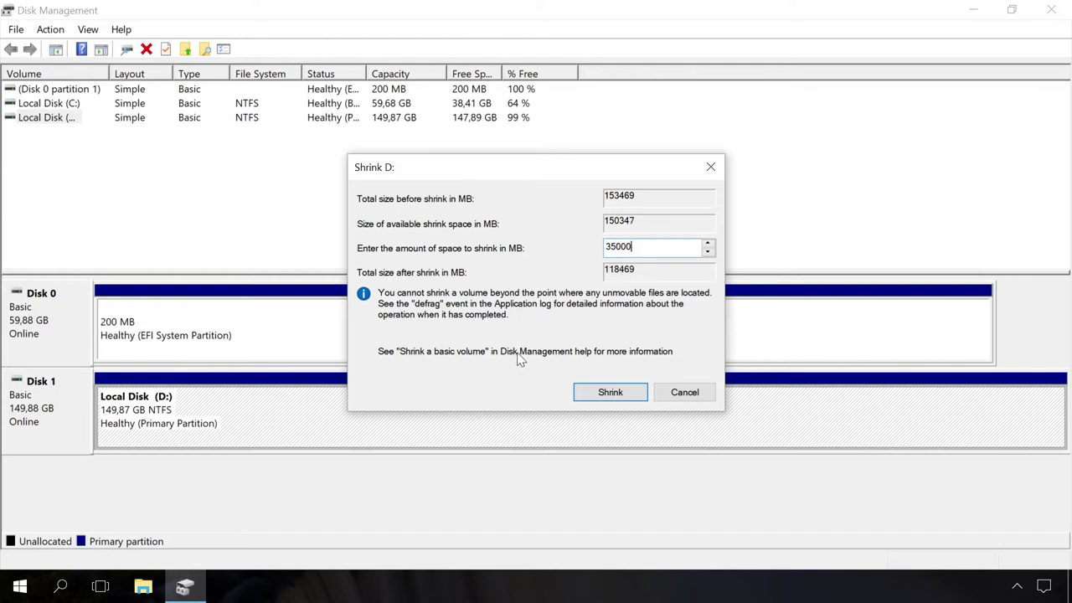
pyautogui.click(603, 393)
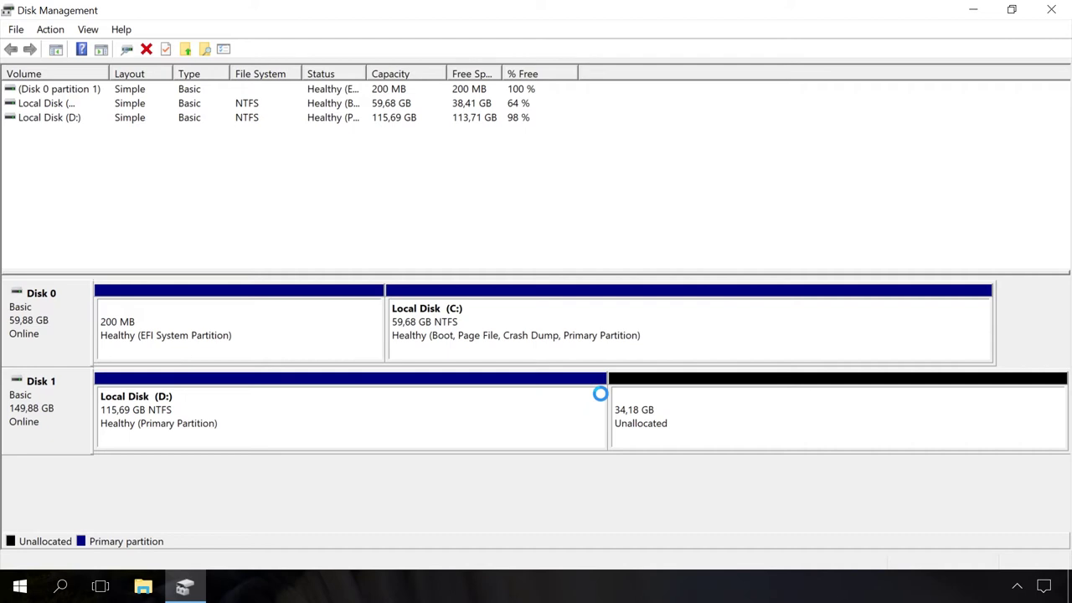
# Create a 35000 MB NTFS simple volume with drive letter E: in the unallocated space on Disk 1, keeping the default settings.
pyautogui.click(737, 419)
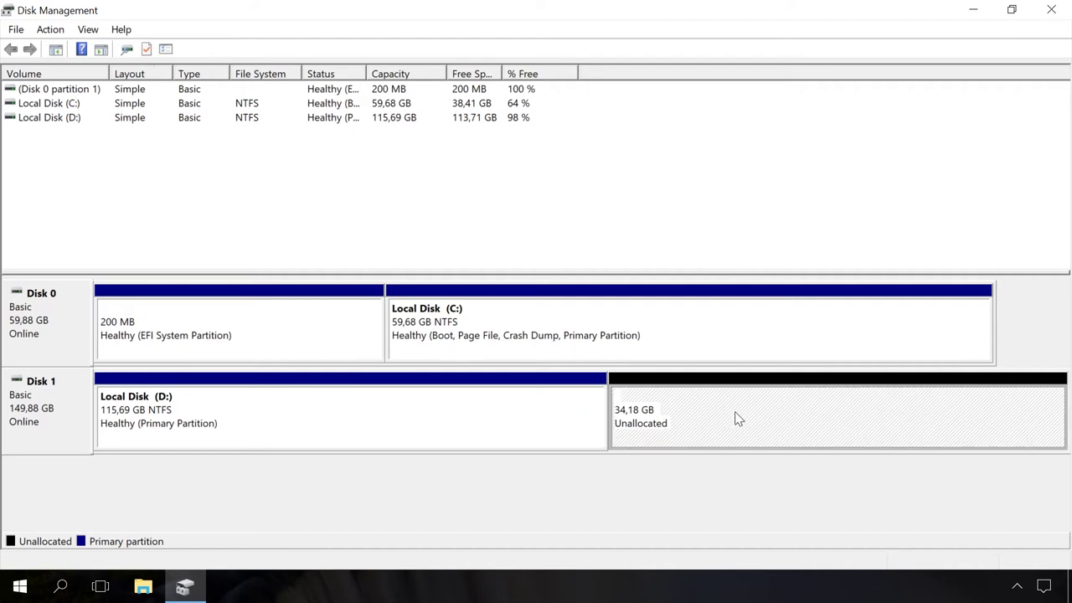
pyautogui.rightClick(737, 418)
pyautogui.click(769, 424)
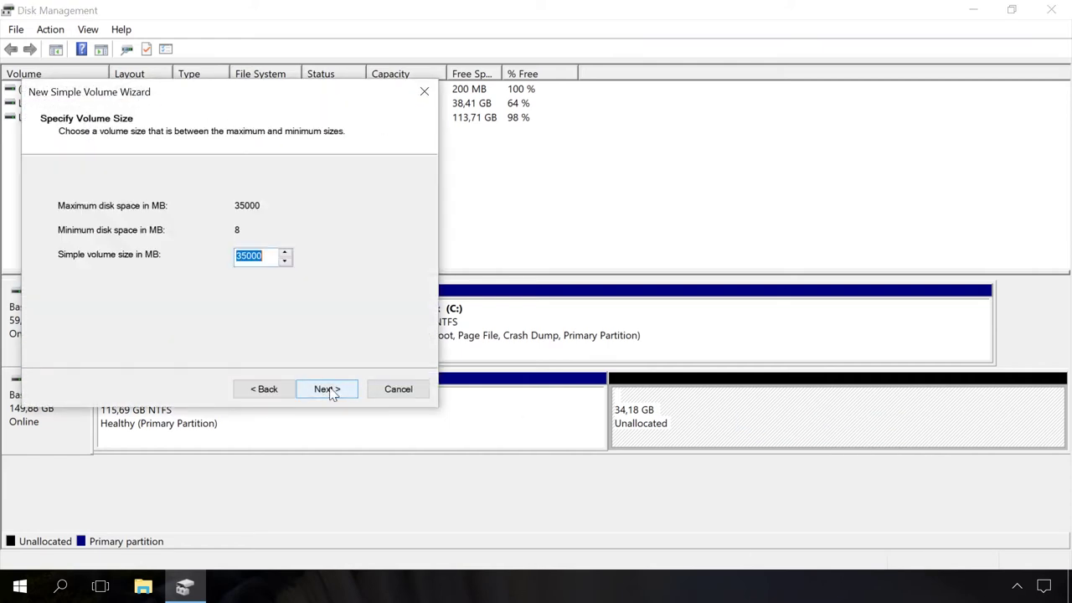
pyautogui.click(326, 390)
pyautogui.click(326, 389)
pyautogui.click(327, 389)
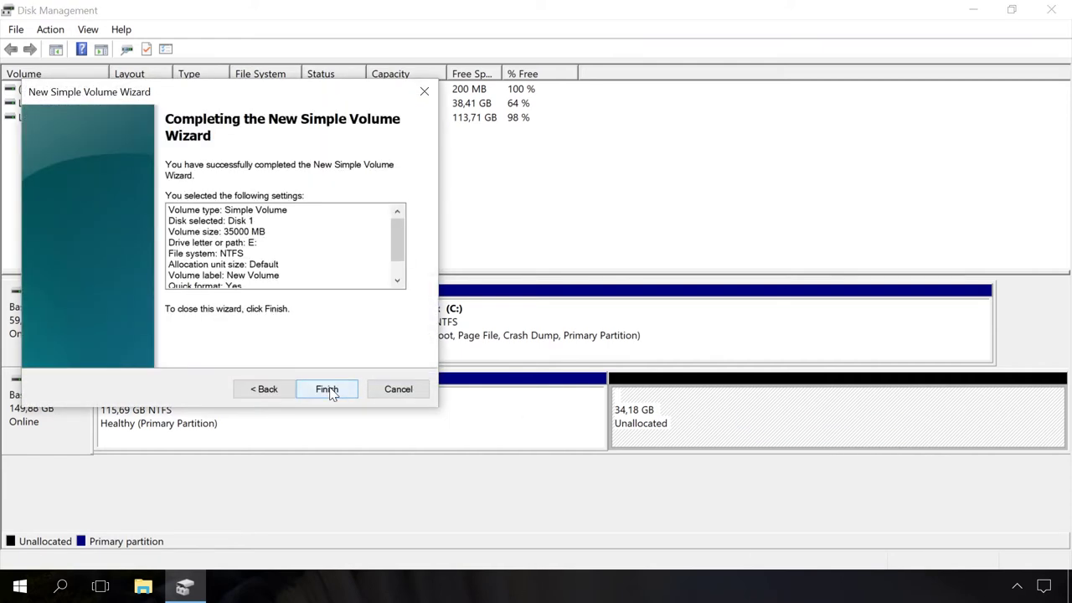
pyautogui.click(327, 389)
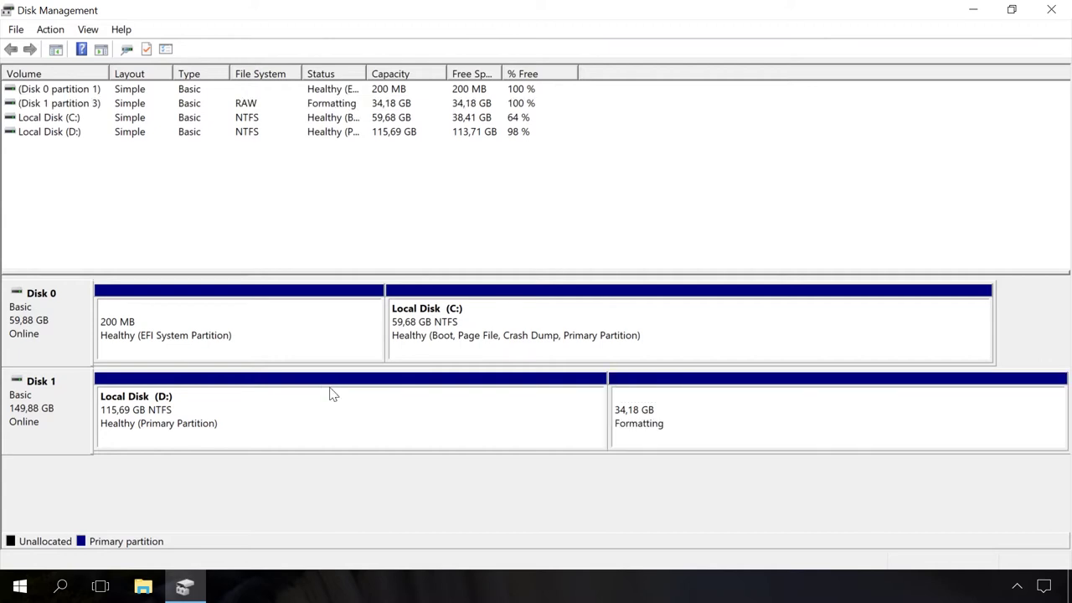
# Rename the new volume (E:) as Recovery in its properties.
pyautogui.rightClick(668, 411)
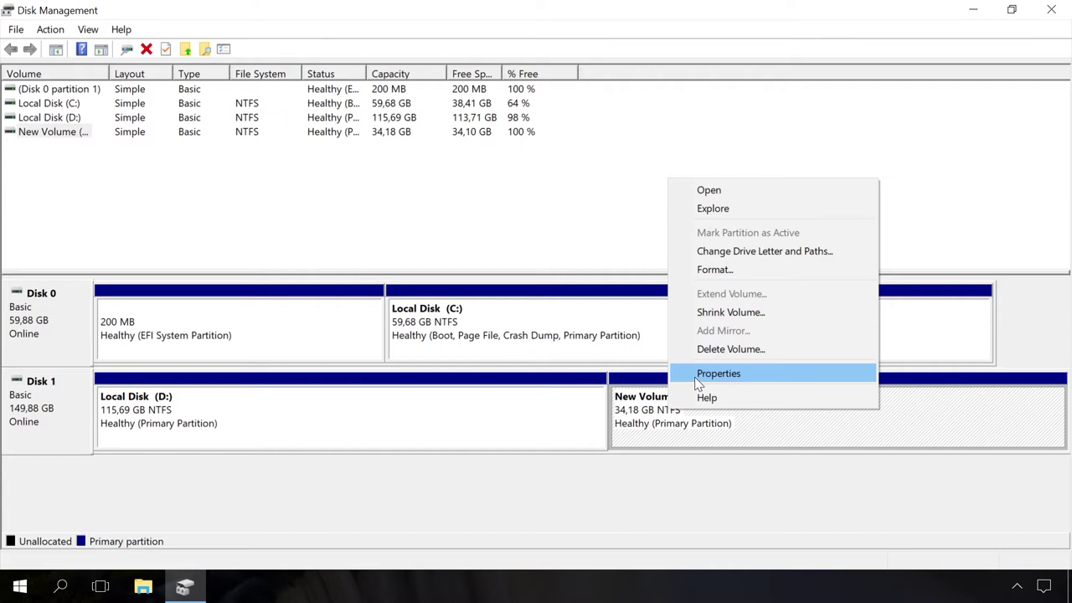
pyautogui.click(694, 377)
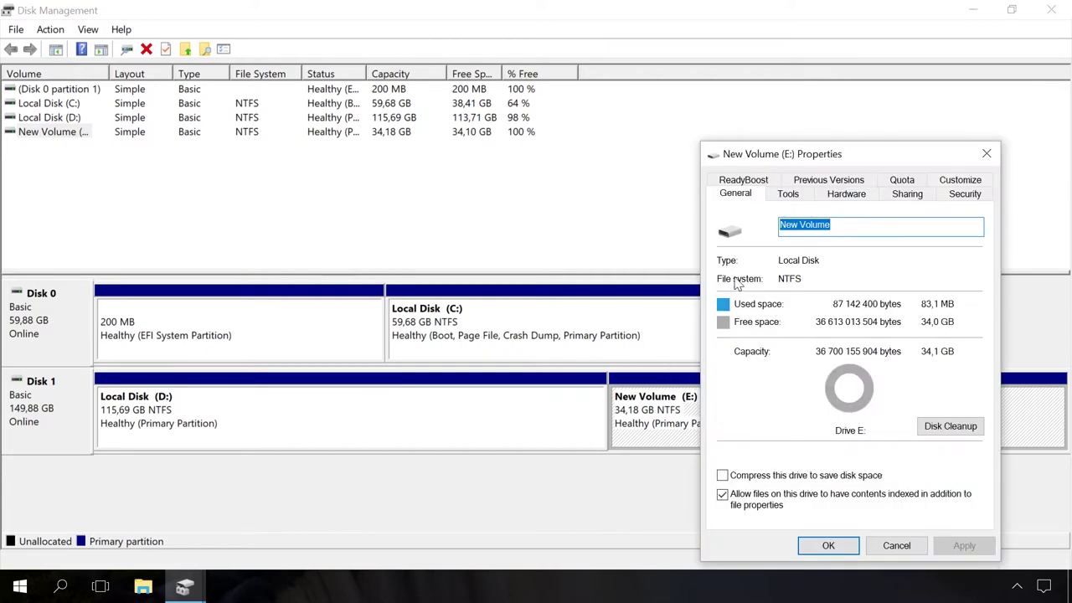
pyautogui.moveTo(753, 157); pyautogui.dragTo(368, 98)
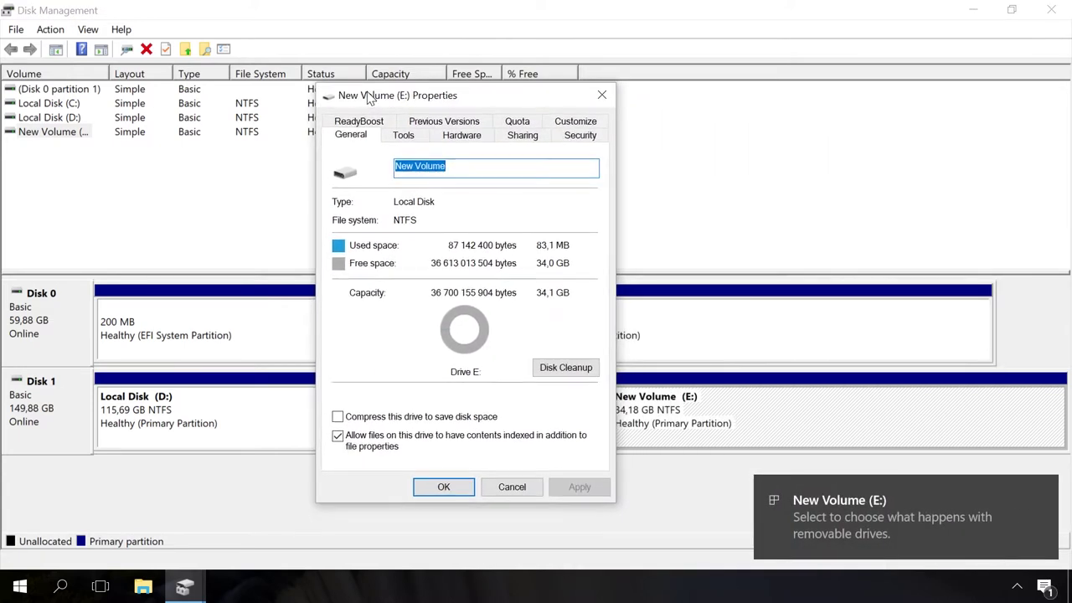
pyautogui.write('r')
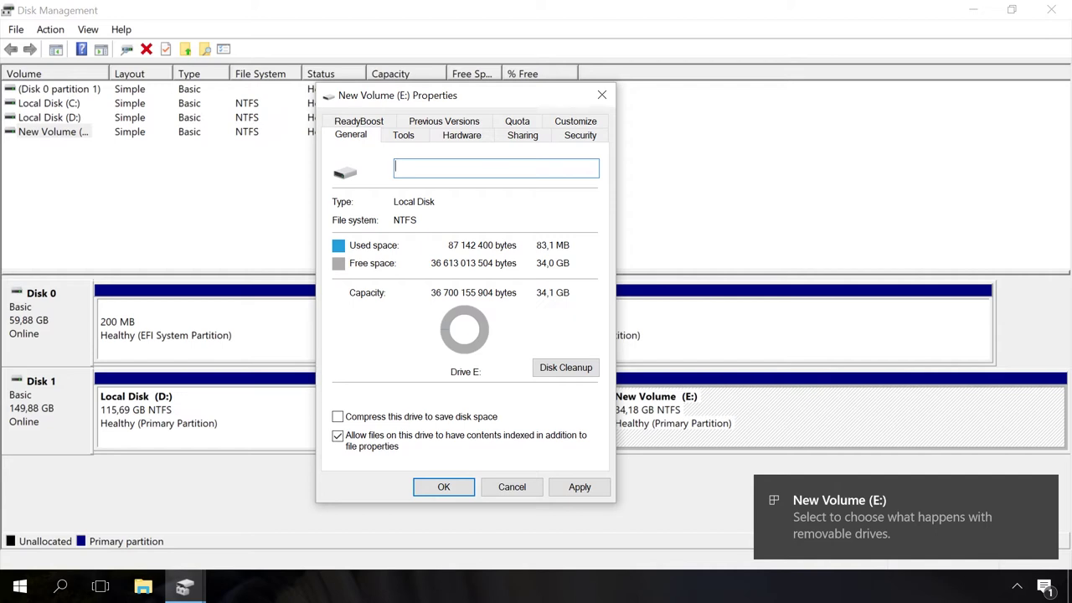
pyautogui.write('Recovery')
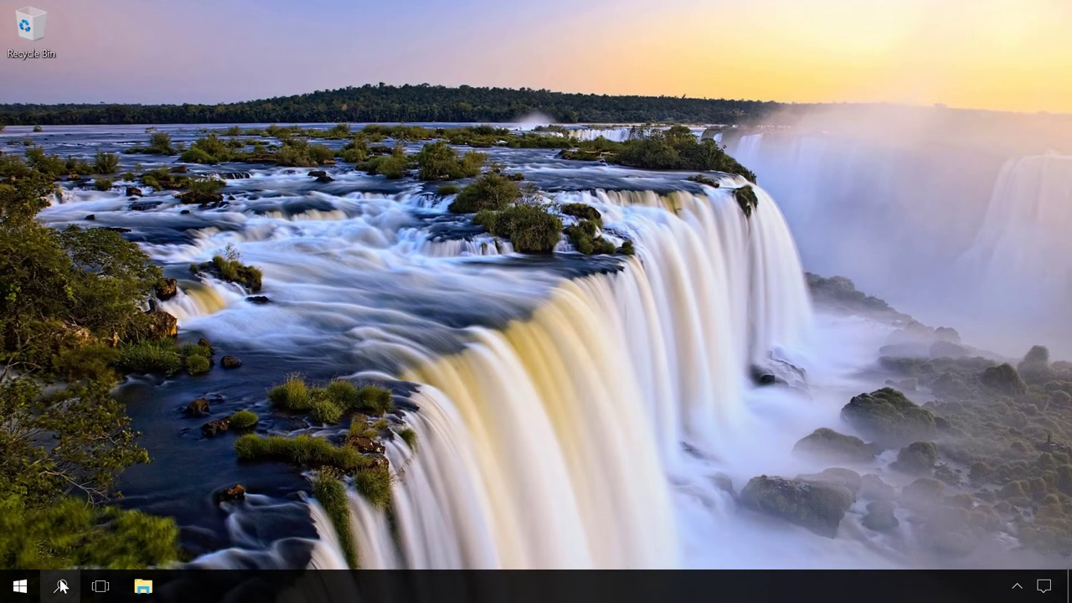
# Open Backup and Restore (Windows 7) in Control Panel and start creating a system image.
pyautogui.click(60, 585)
pyautogui.write('con')
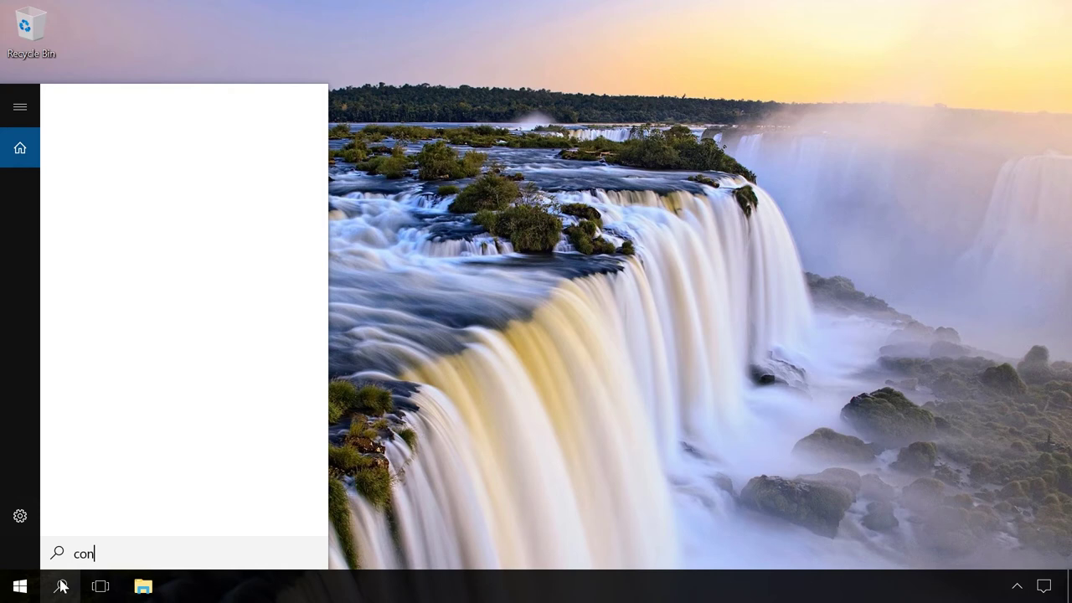
pyautogui.click(168, 195)
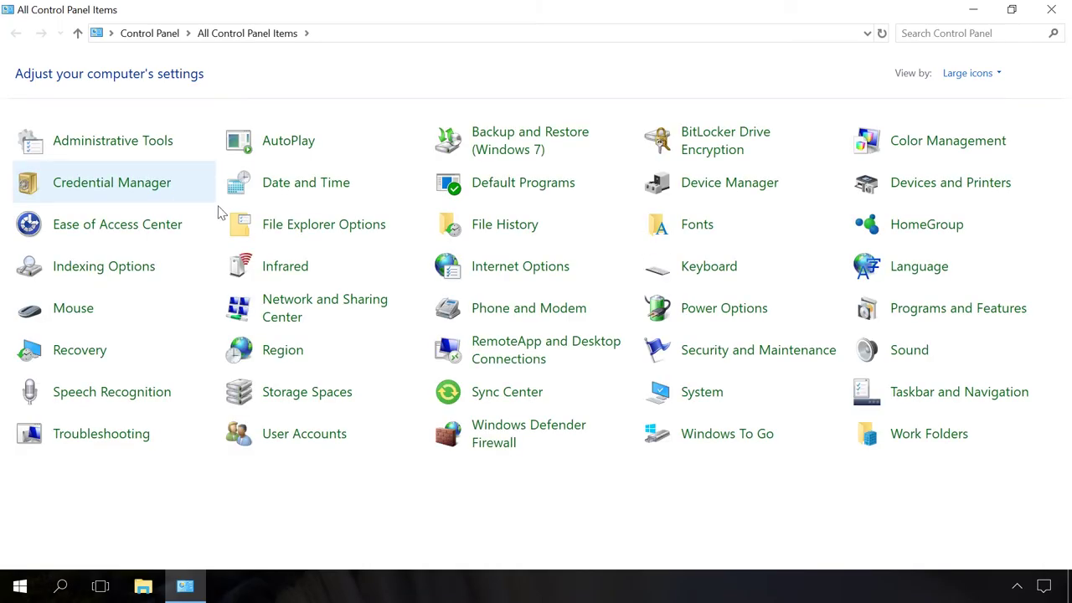
pyautogui.click(474, 135)
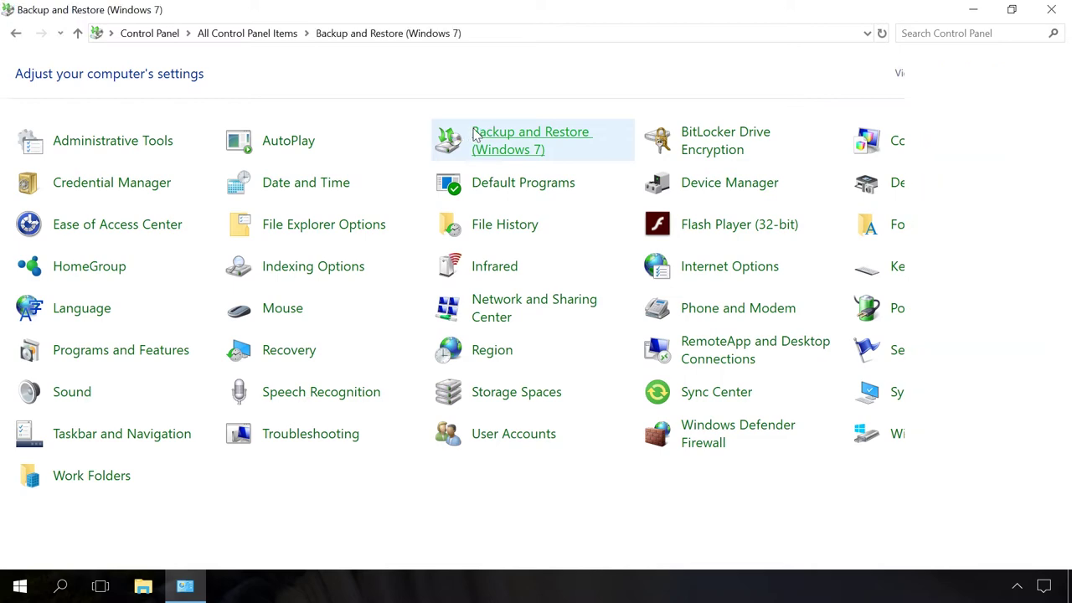
pyautogui.click(107, 102)
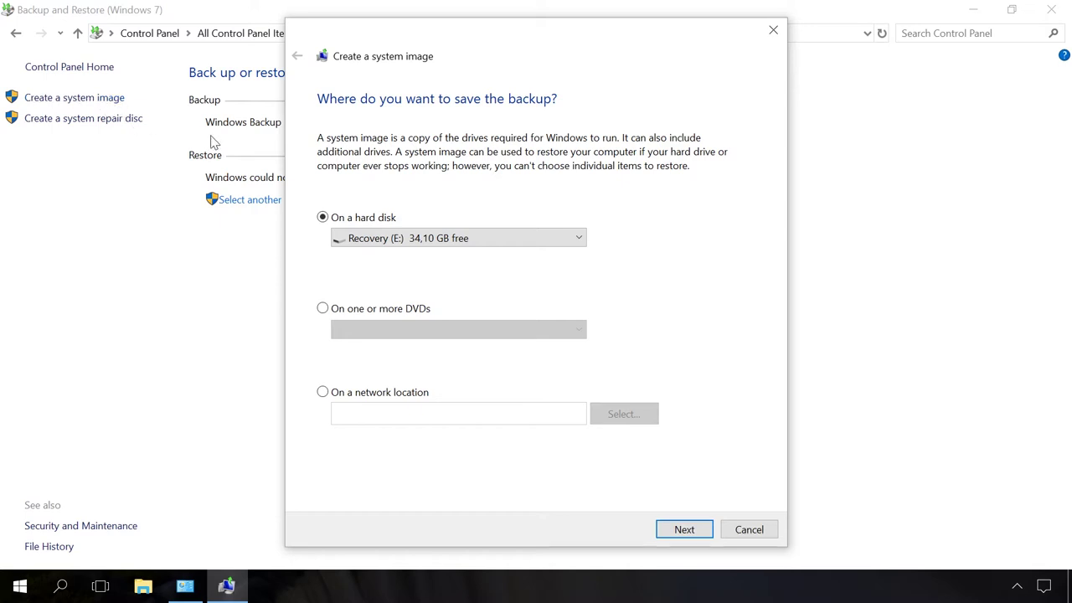
# Back up the default system drives as an image on the hard disk Recovery (E:), declining the system repair disc.
pyautogui.click(372, 240)
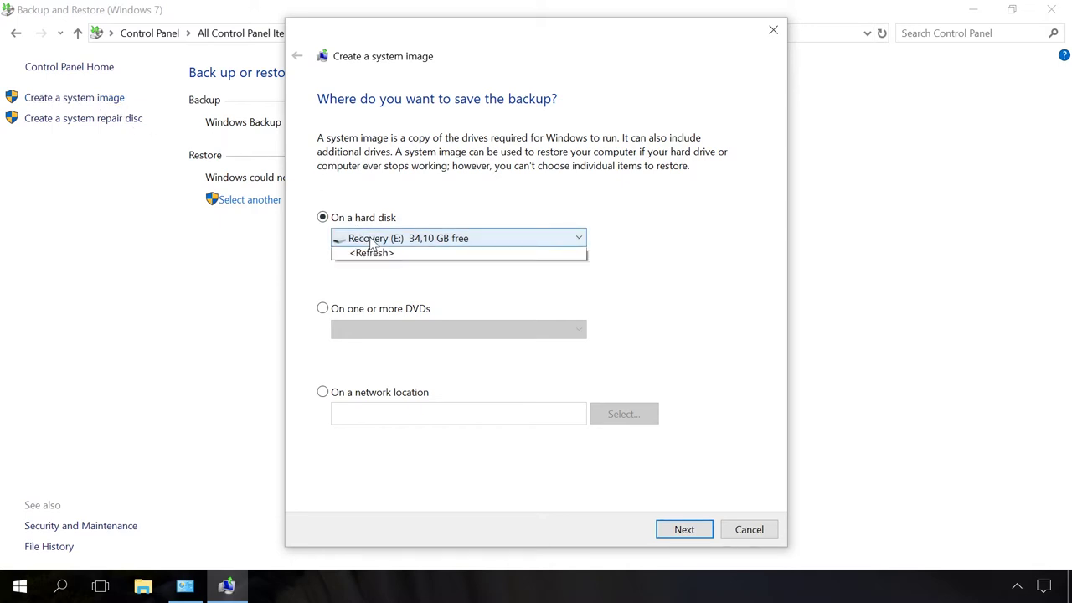
pyautogui.click(376, 272)
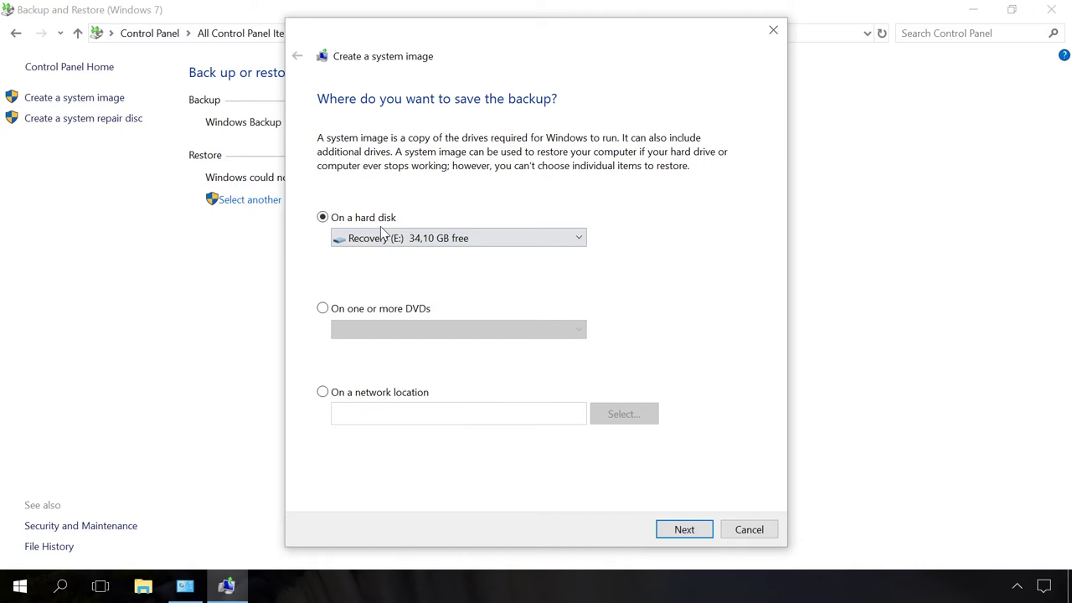
pyautogui.click(684, 531)
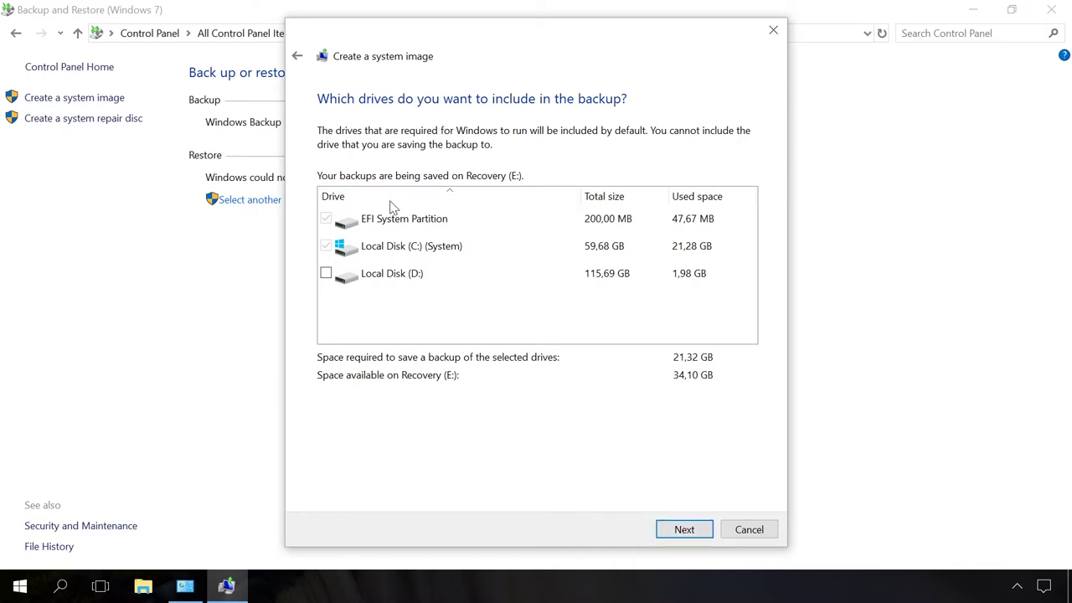
pyautogui.click(683, 530)
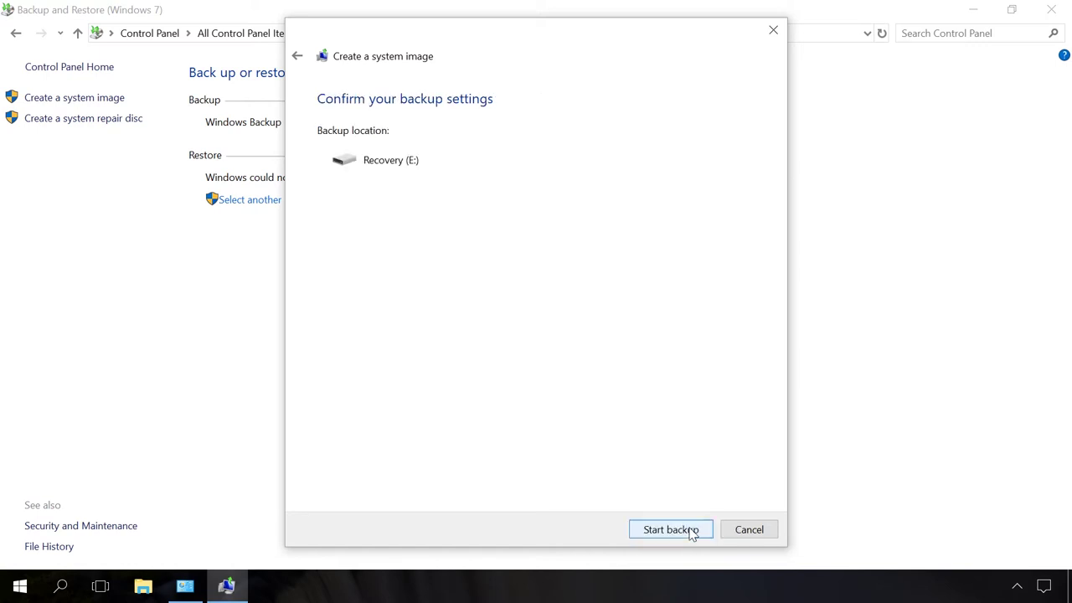
pyautogui.click(692, 531)
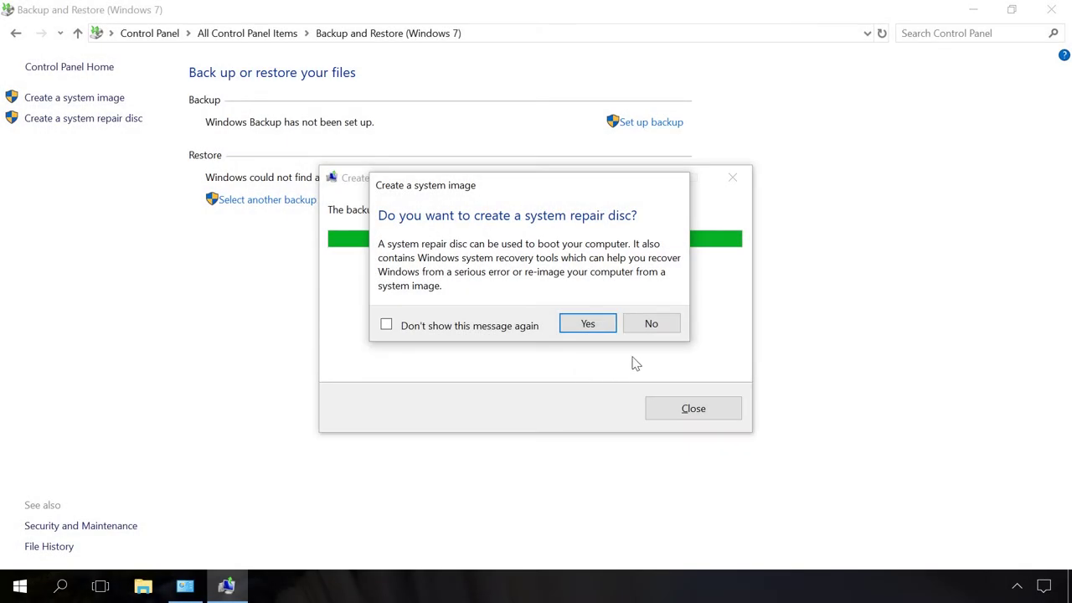
pyautogui.click(654, 329)
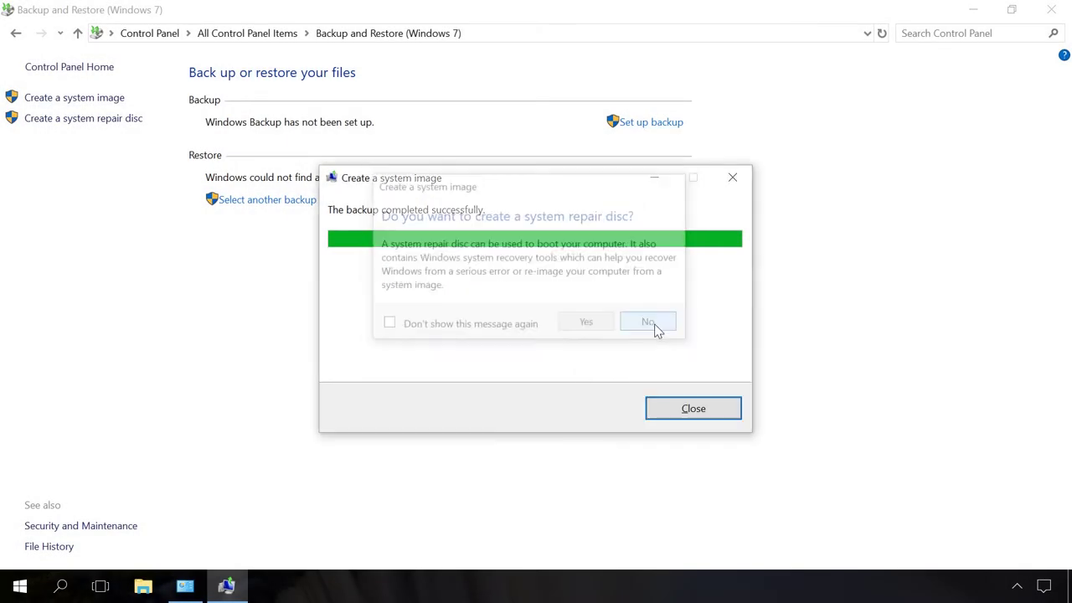
pyautogui.click(688, 413)
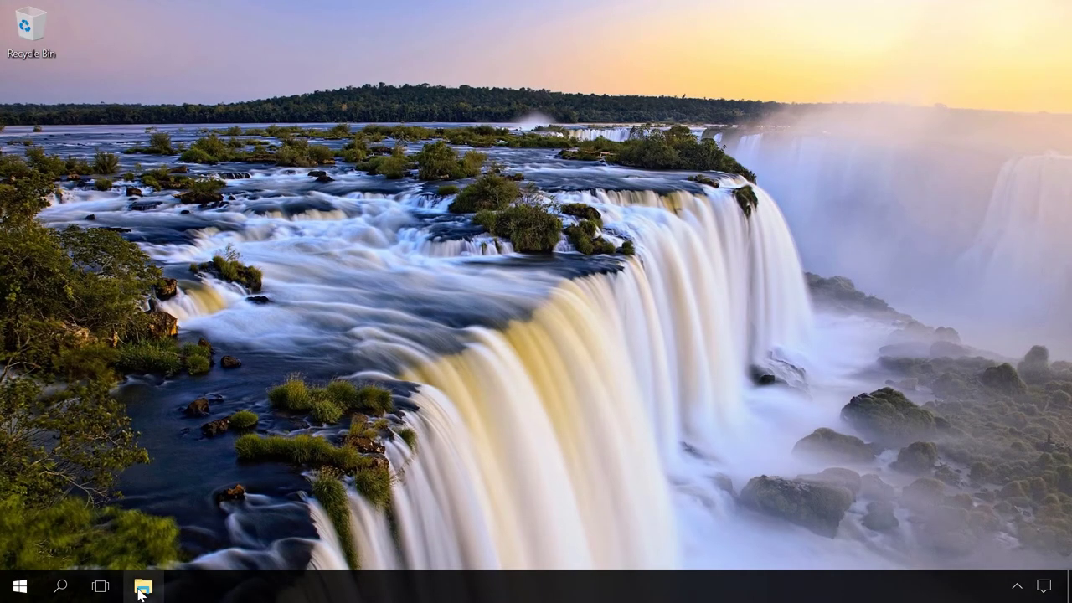
# Check the contents of the Recovery (E:) drive in File Explorer.
pyautogui.click(140, 588)
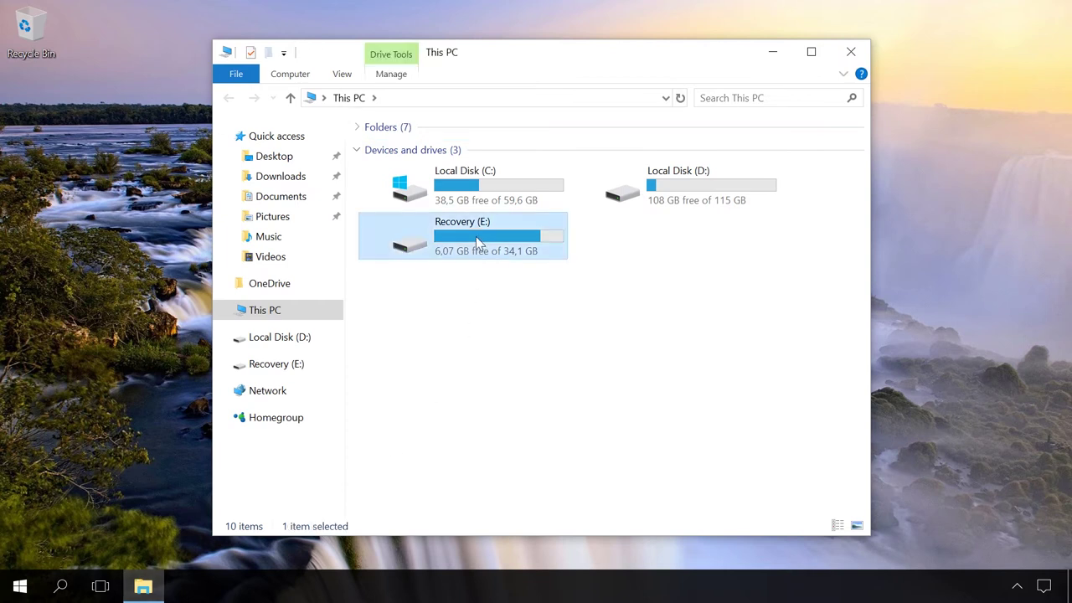
pyautogui.doubleClick(475, 236)
pyautogui.click(441, 166)
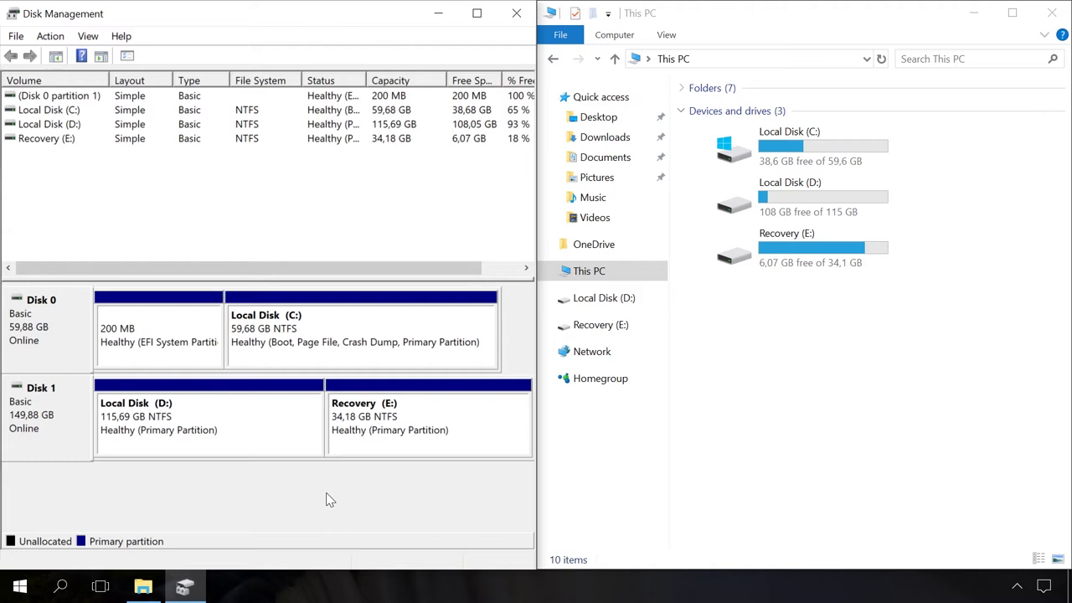
# Remove the drive letter E: from the Recovery volume in Disk Management to hide it from File Explorer.
pyautogui.rightClick(410, 428)
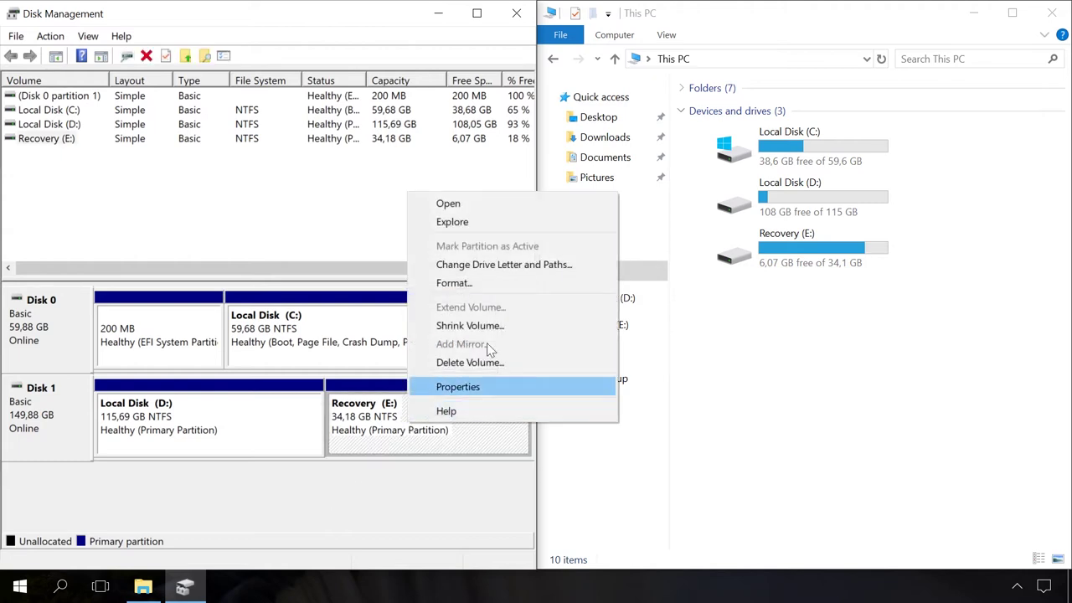
pyautogui.click(494, 265)
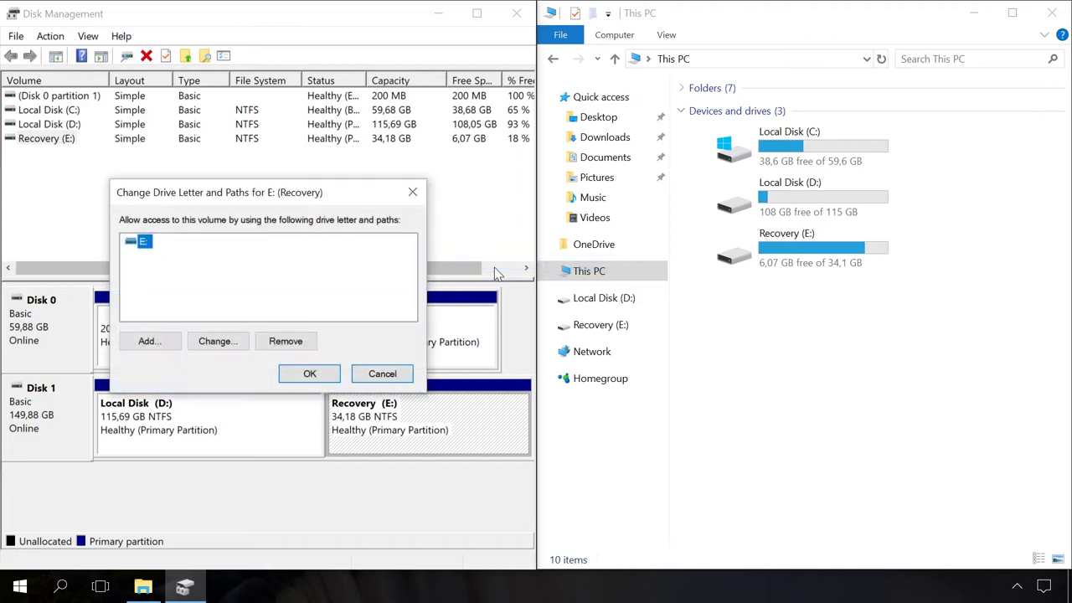
pyautogui.click(299, 345)
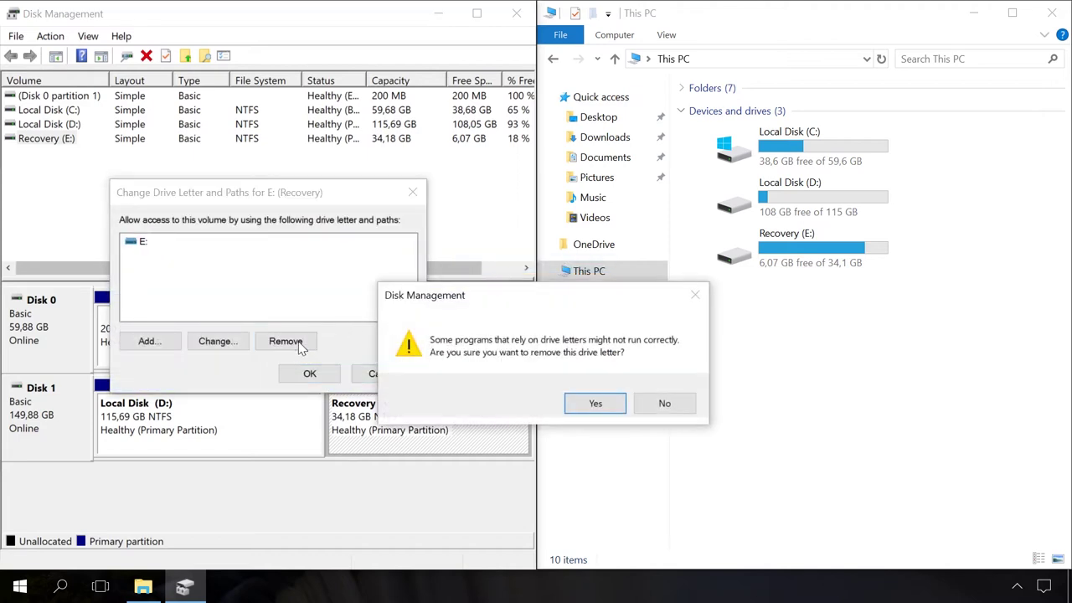
pyautogui.click(581, 408)
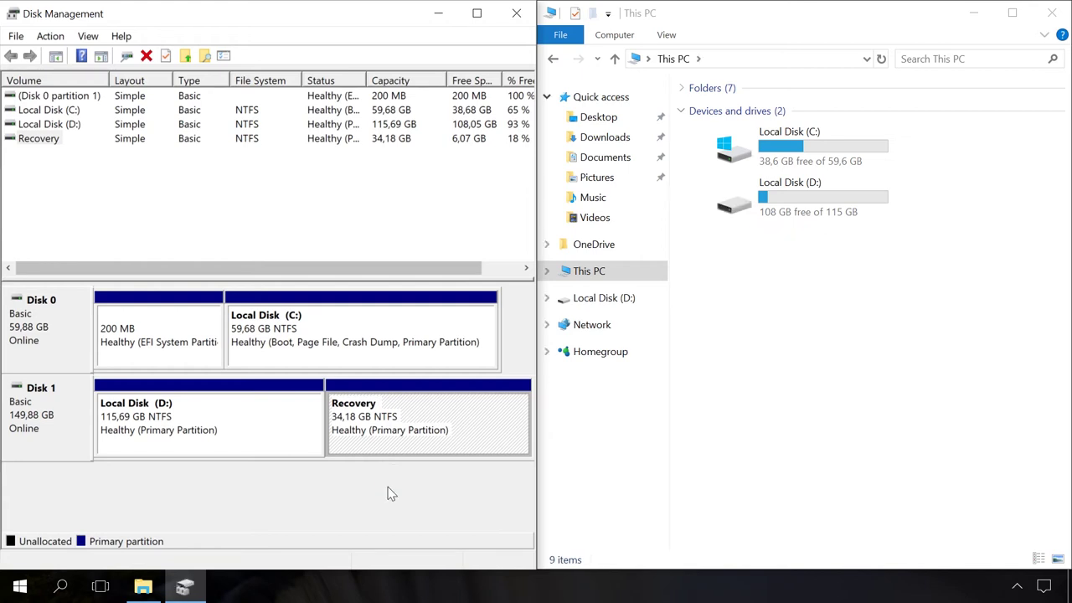
pyautogui.click(727, 305)
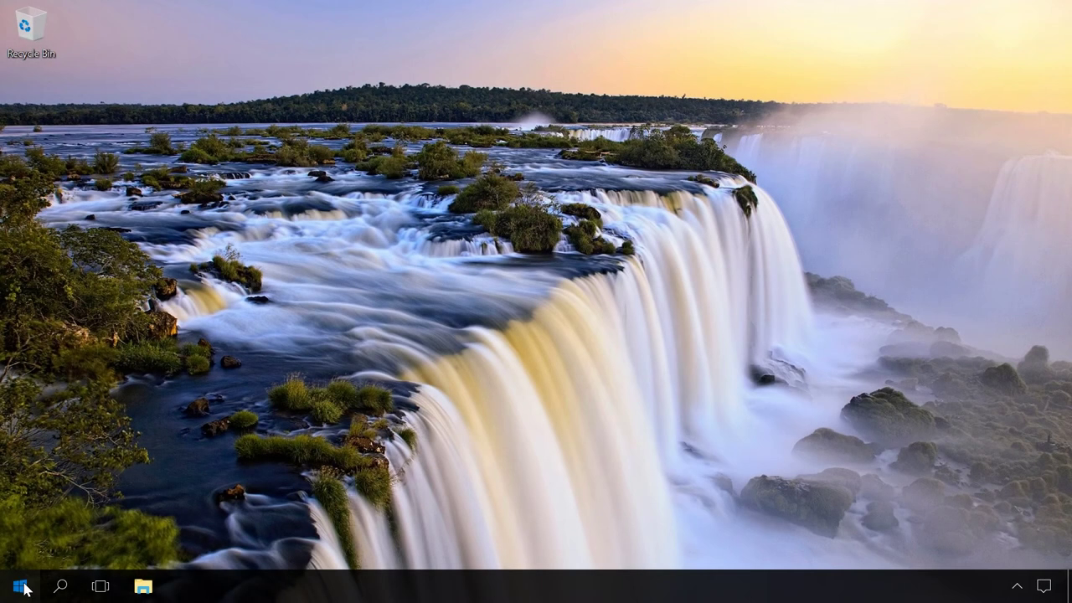
# Open the recovery options in the Update & Security section of Windows Settings.
pyautogui.click(20, 588)
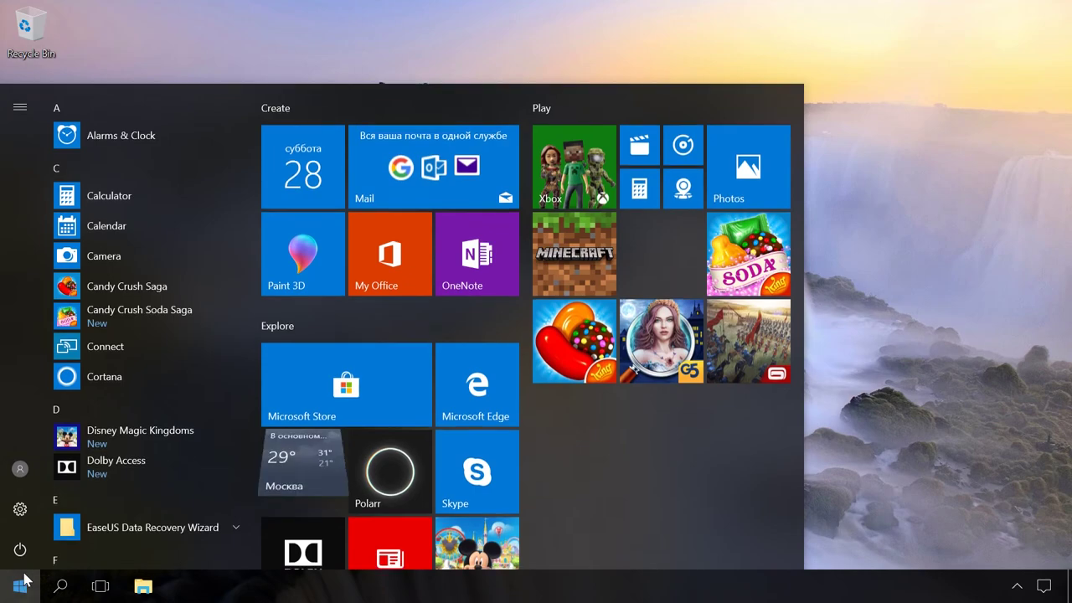
pyautogui.click(20, 508)
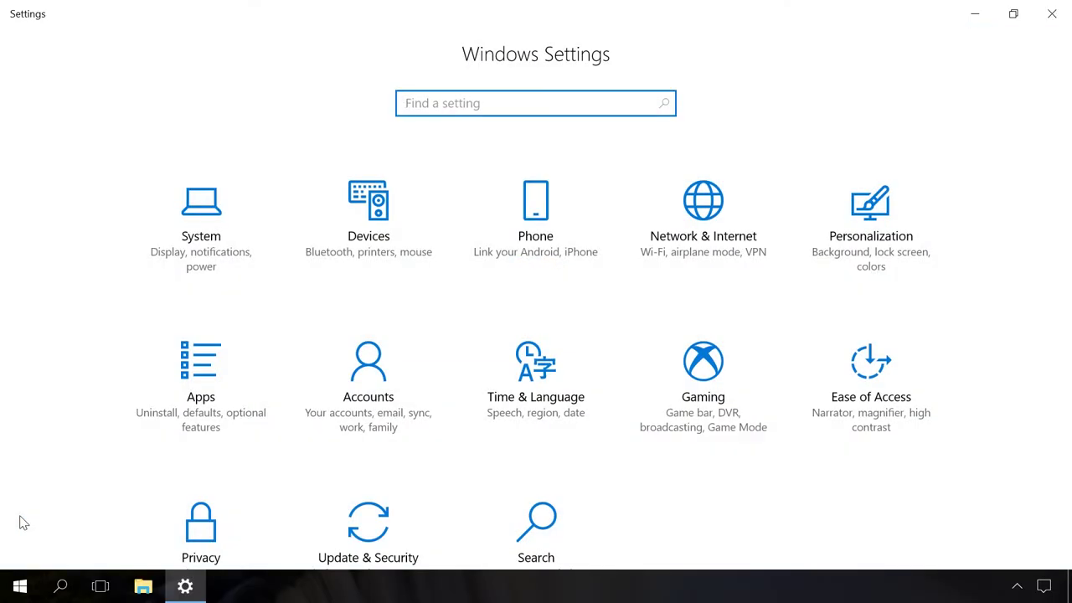
pyautogui.scroll(-2, 23, 522)
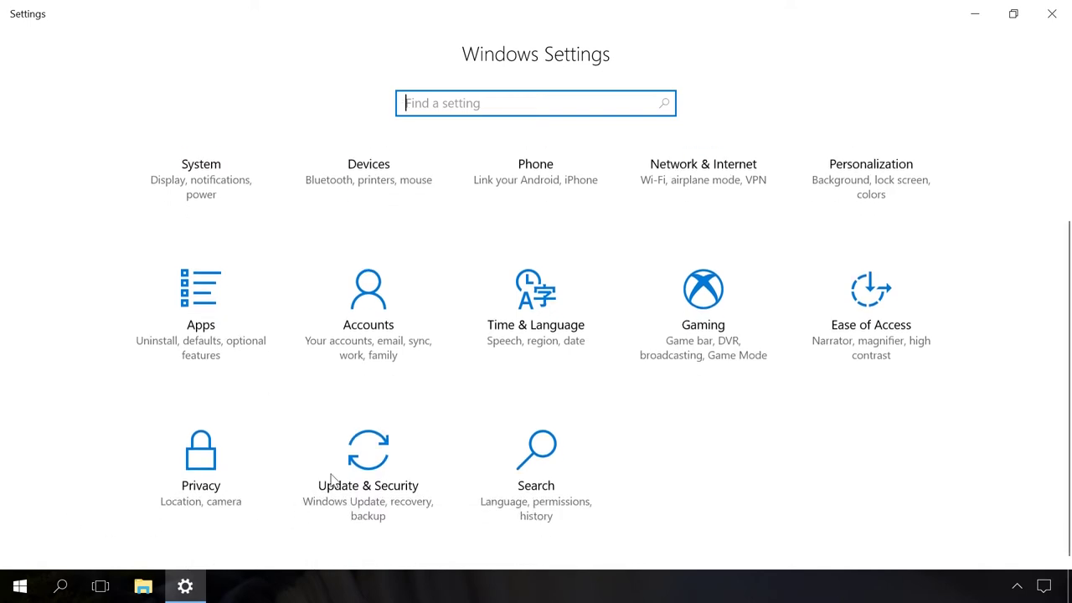
pyautogui.click(356, 467)
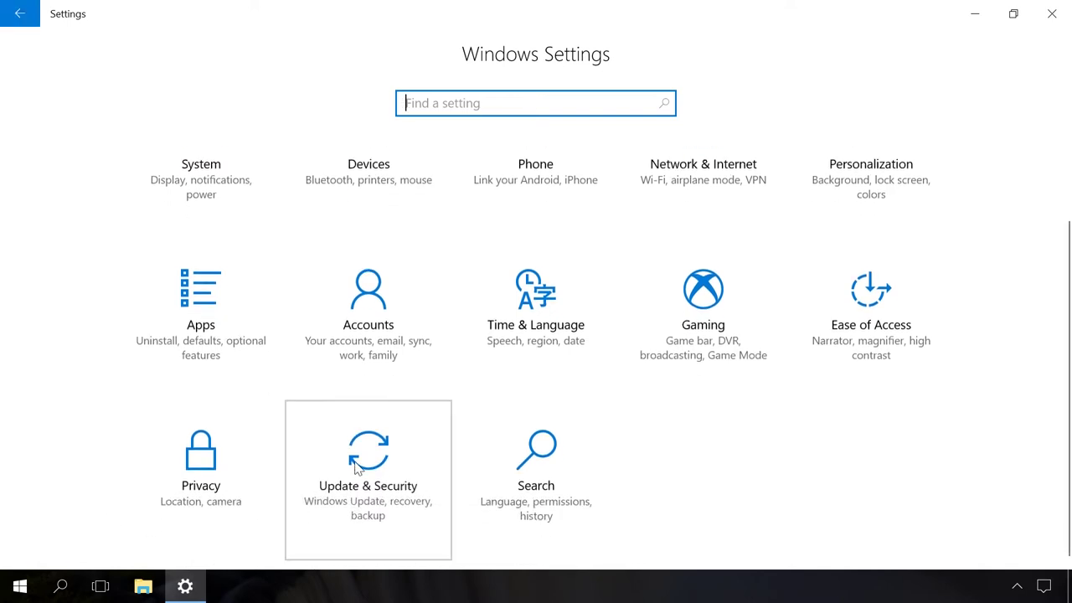
pyautogui.click(355, 467)
pyautogui.click(91, 349)
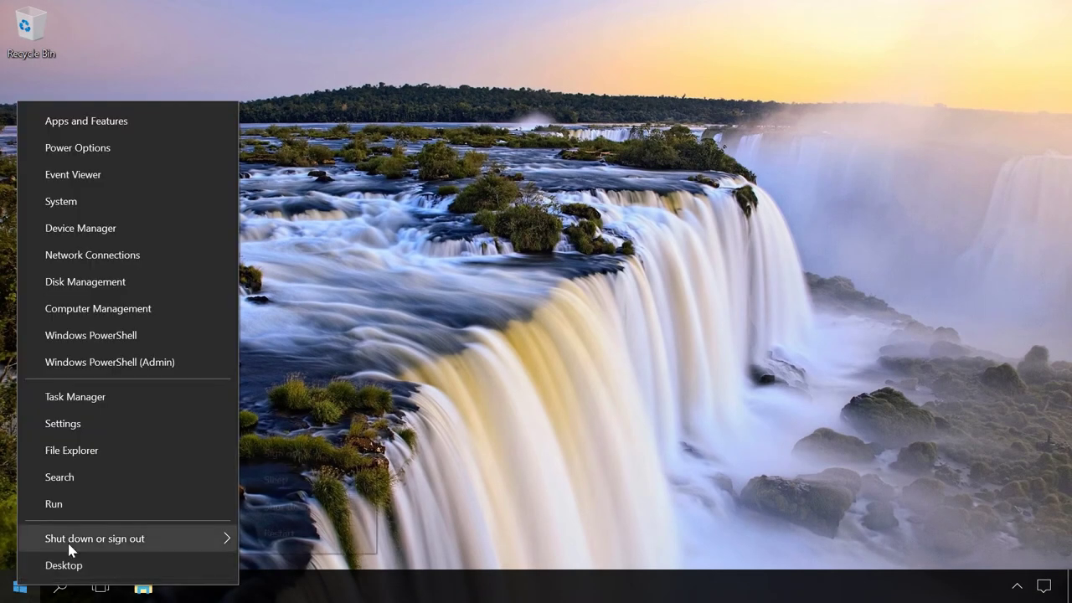
# Restart the computer into the recovery environment and open the advanced troubleshooting options.
pyautogui.moveTo(72, 546)
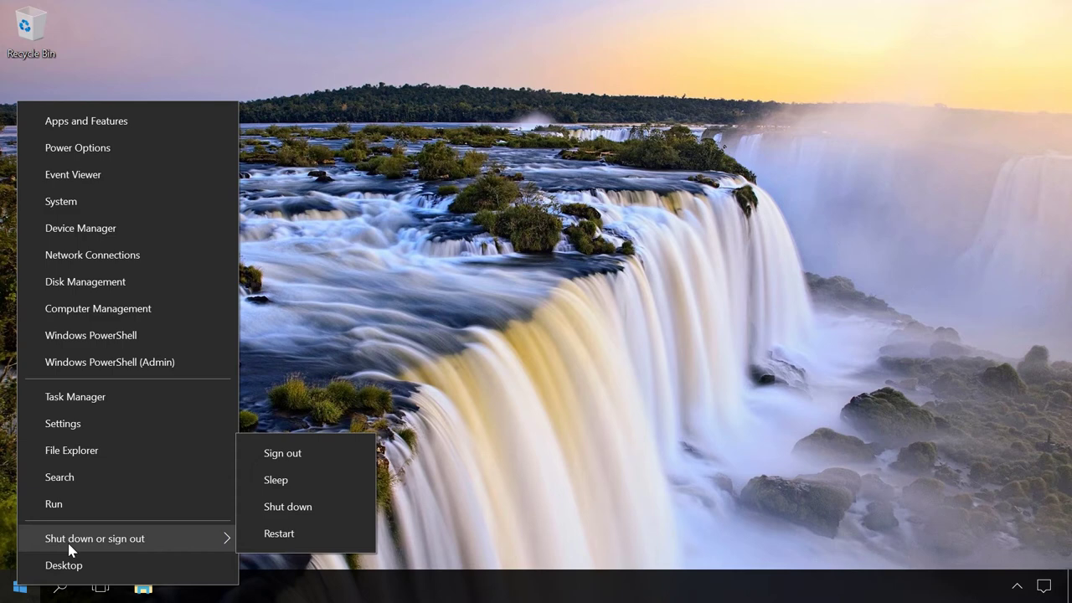
pyautogui.click(279, 533)
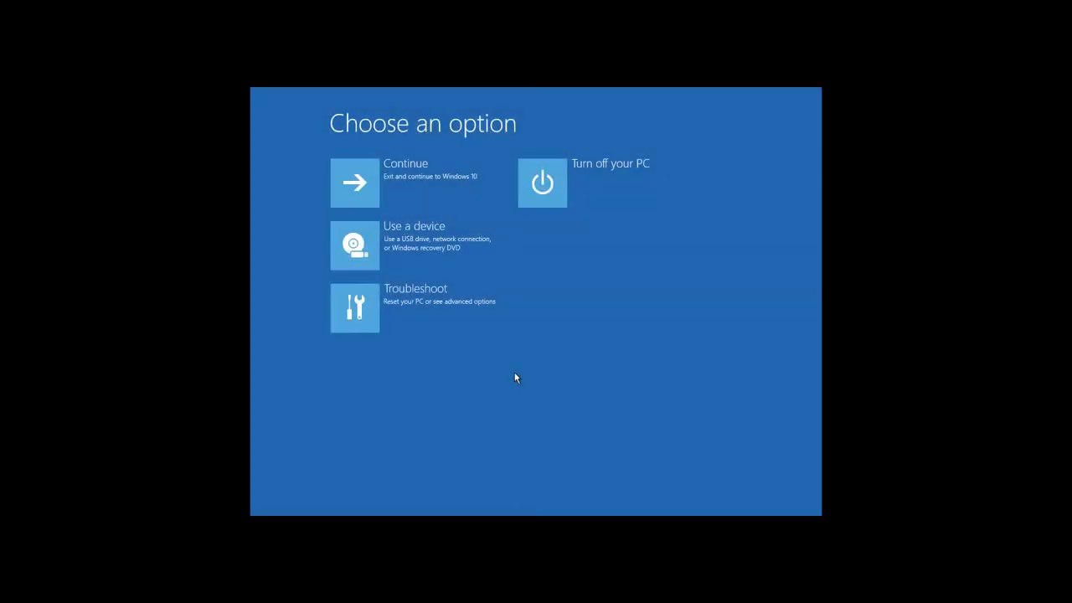
pyautogui.click(425, 299)
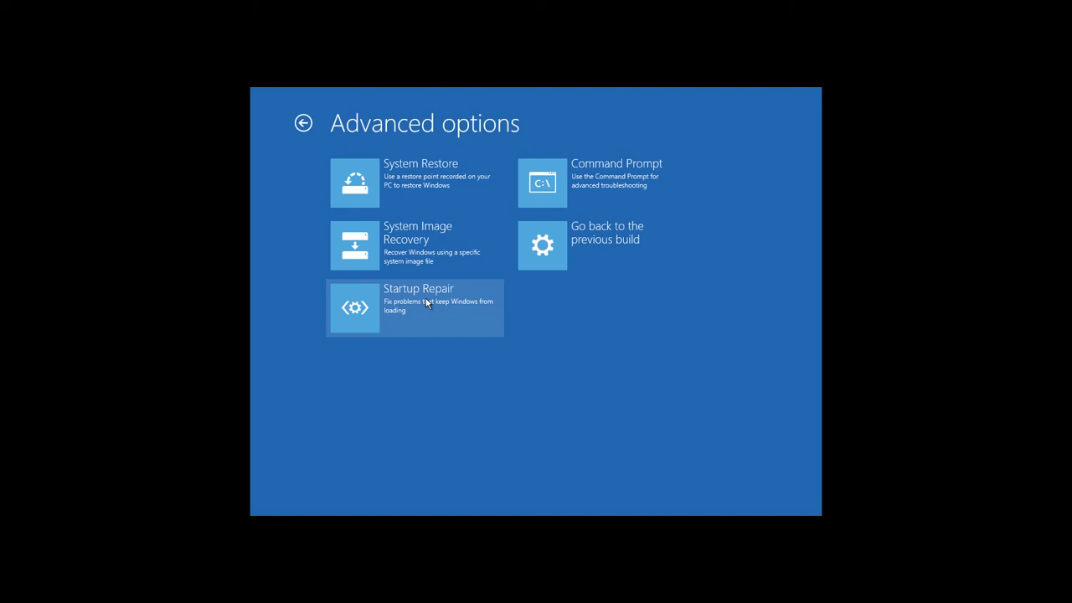
# Restore the computer from the latest available system image with System Image Recovery, without repartitioning the disks, and restart it.
pyautogui.click(410, 254)
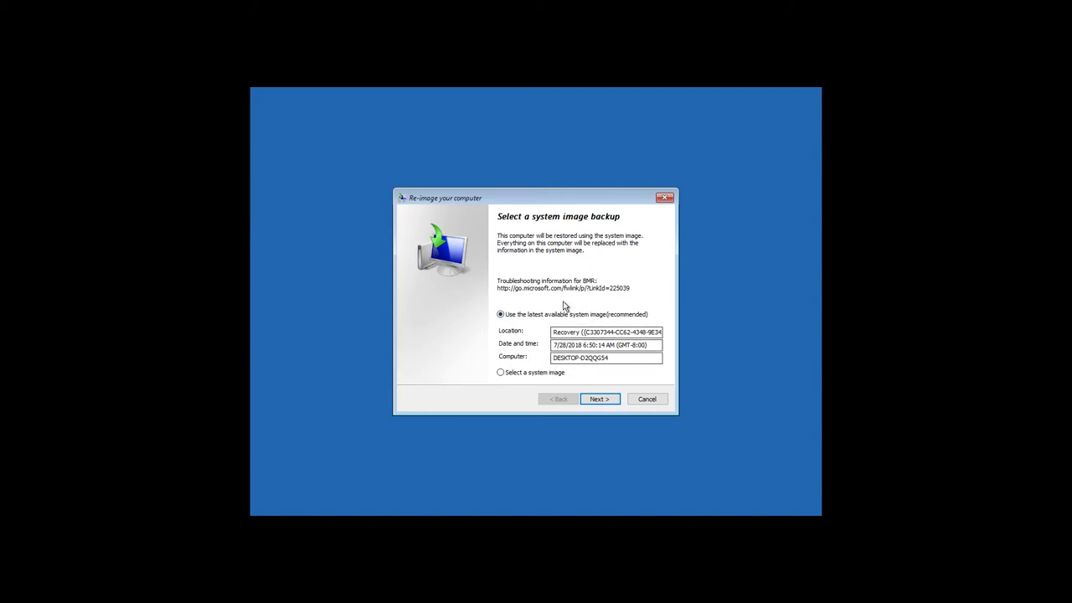
pyautogui.click(598, 400)
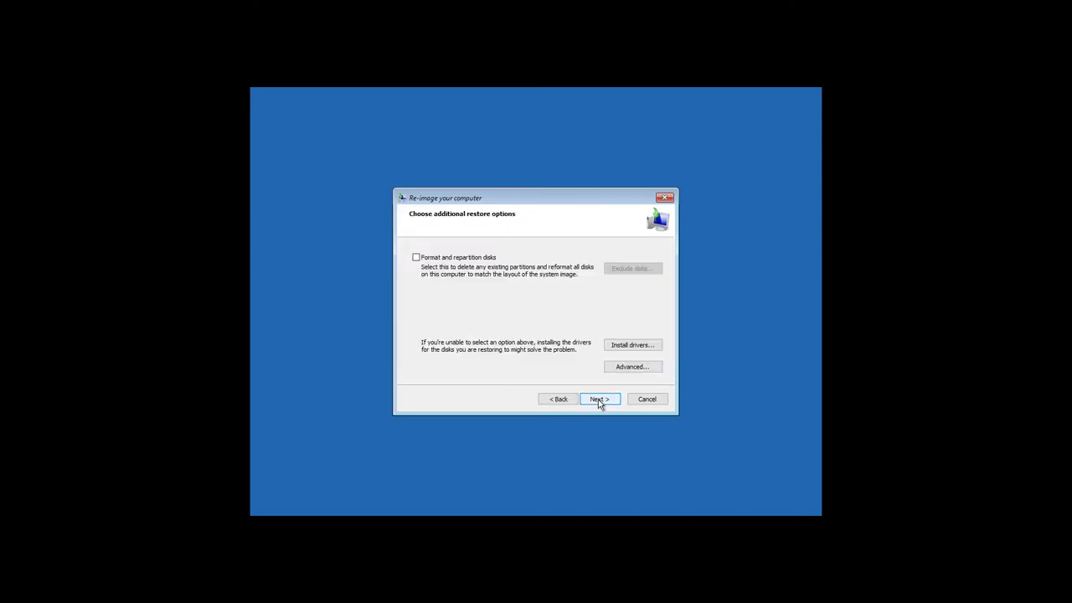
pyautogui.click(600, 399)
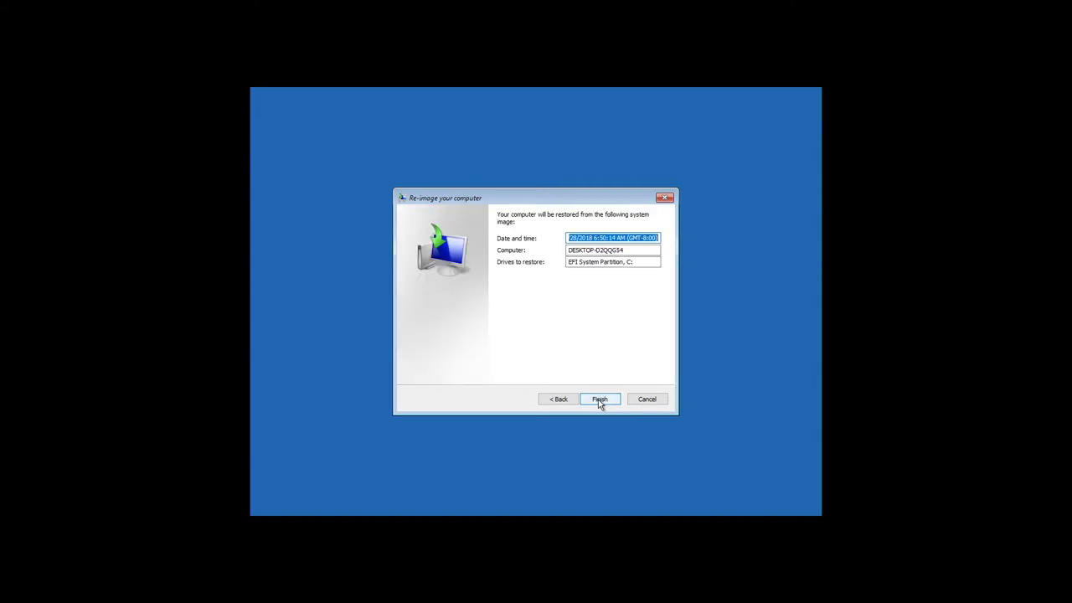
pyautogui.click(598, 399)
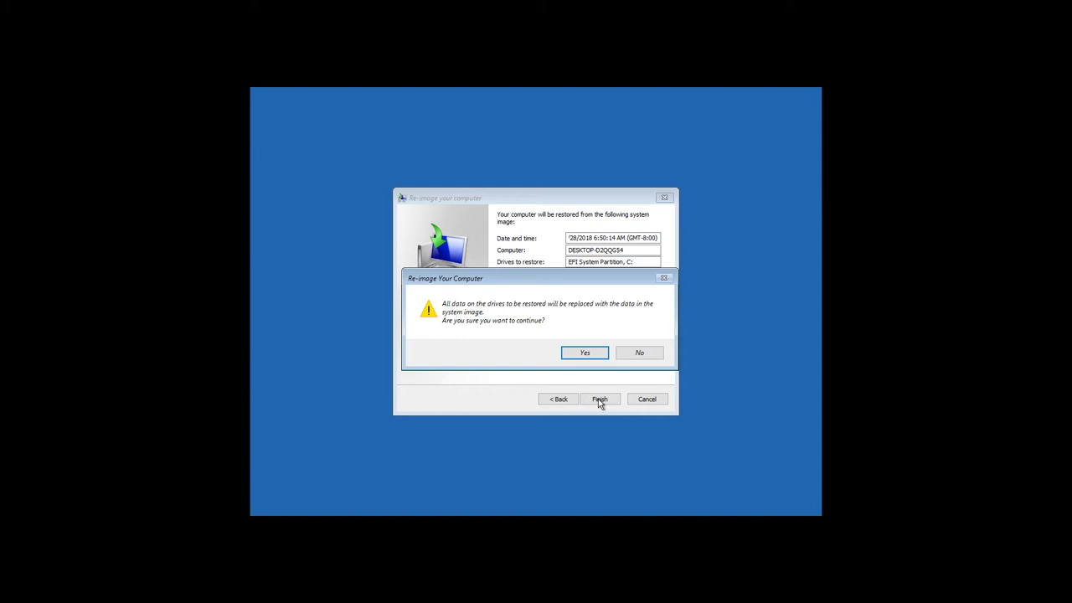
pyautogui.click(585, 352)
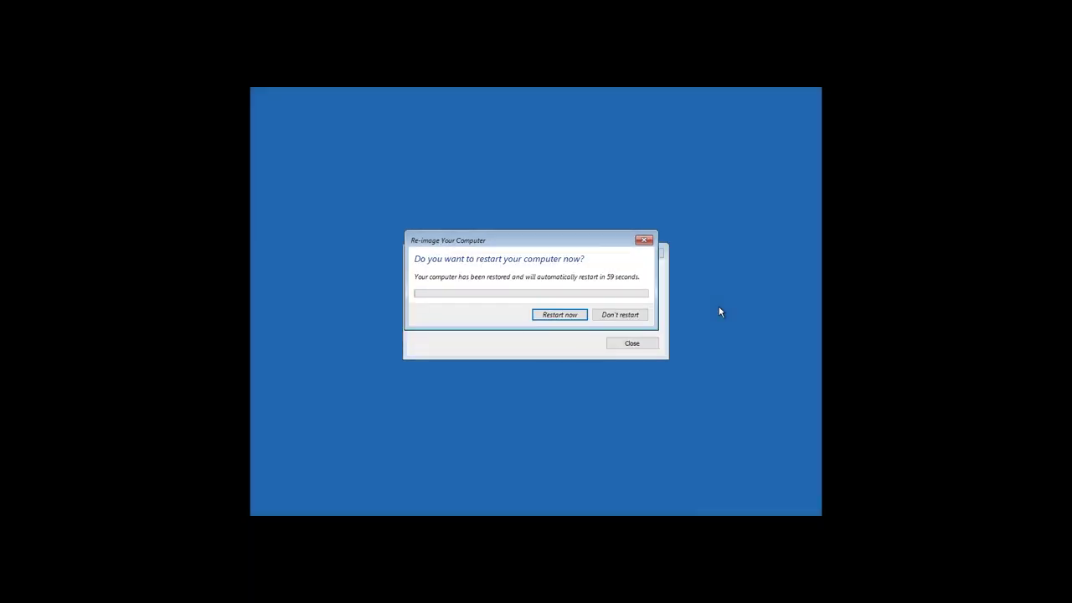
pyautogui.click(566, 315)
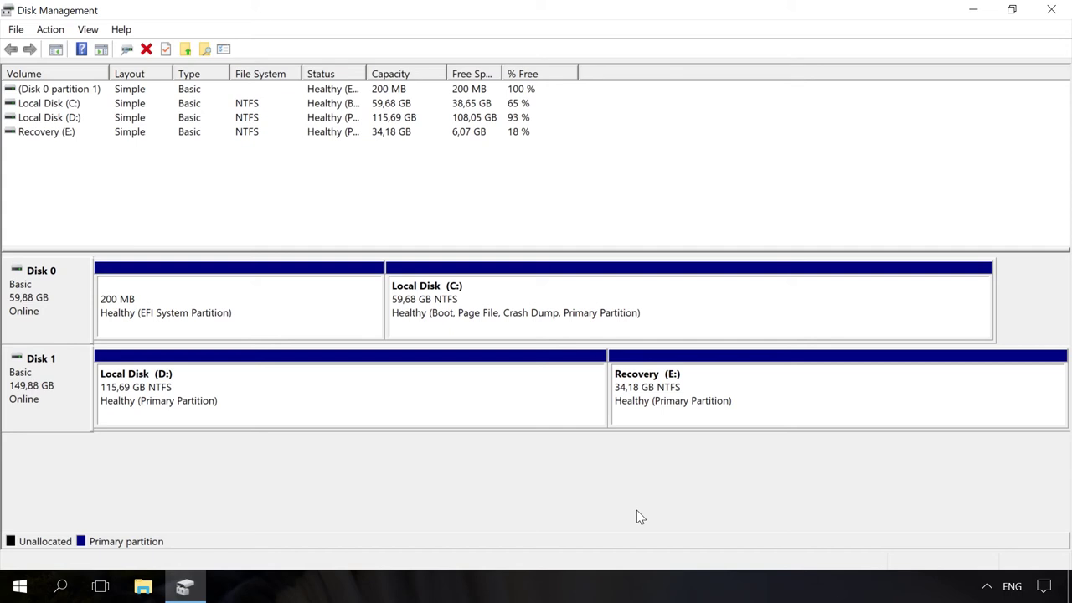
# Delete the Recovery (E:) volume on Disk 1 in Disk Management.
pyautogui.click(748, 395)
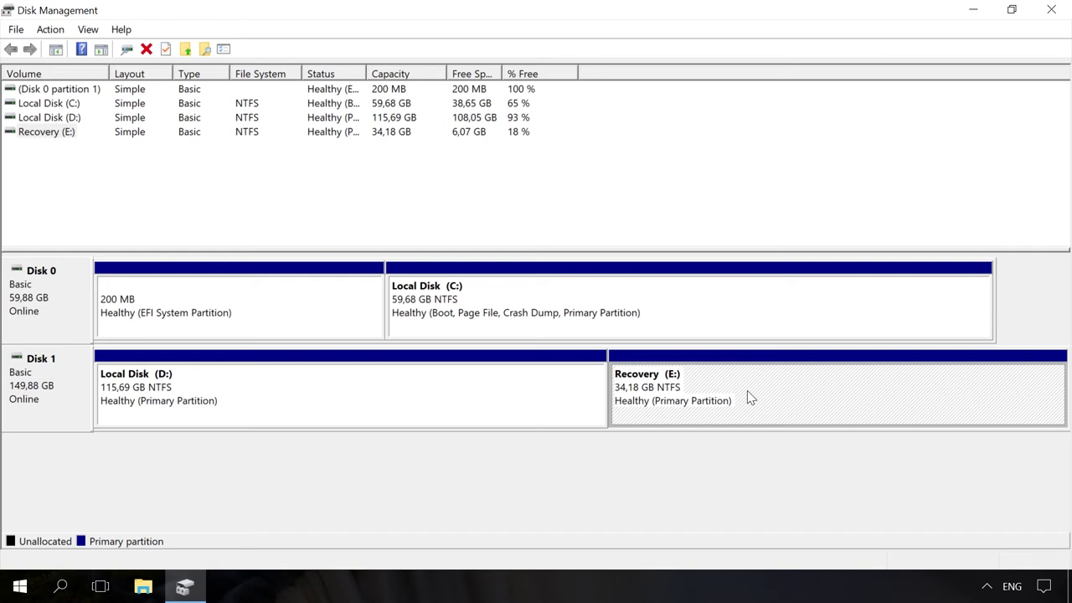
pyautogui.rightClick(749, 397)
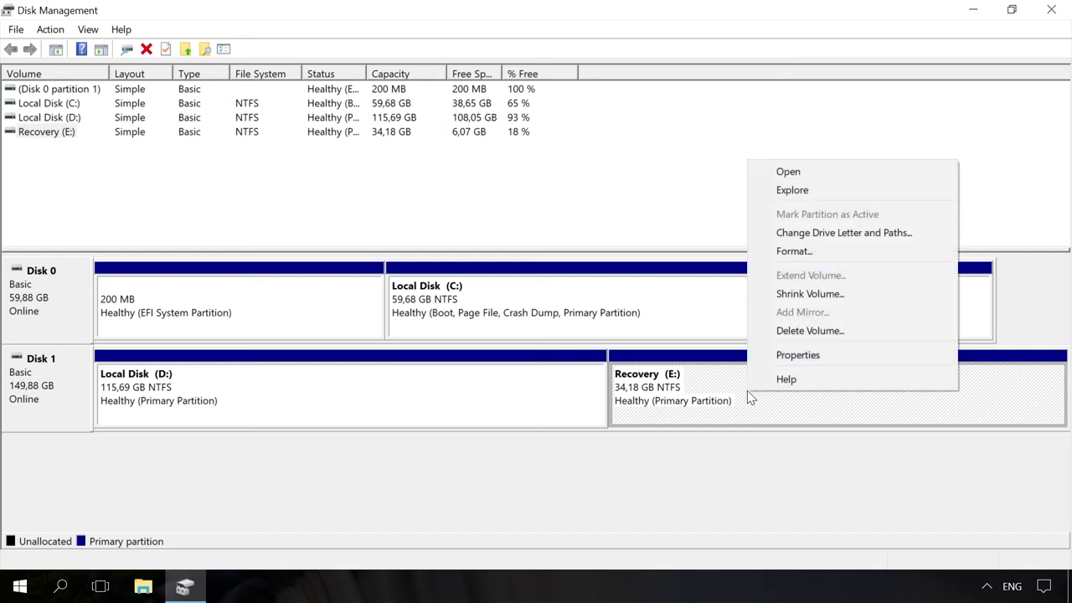
pyautogui.click(796, 332)
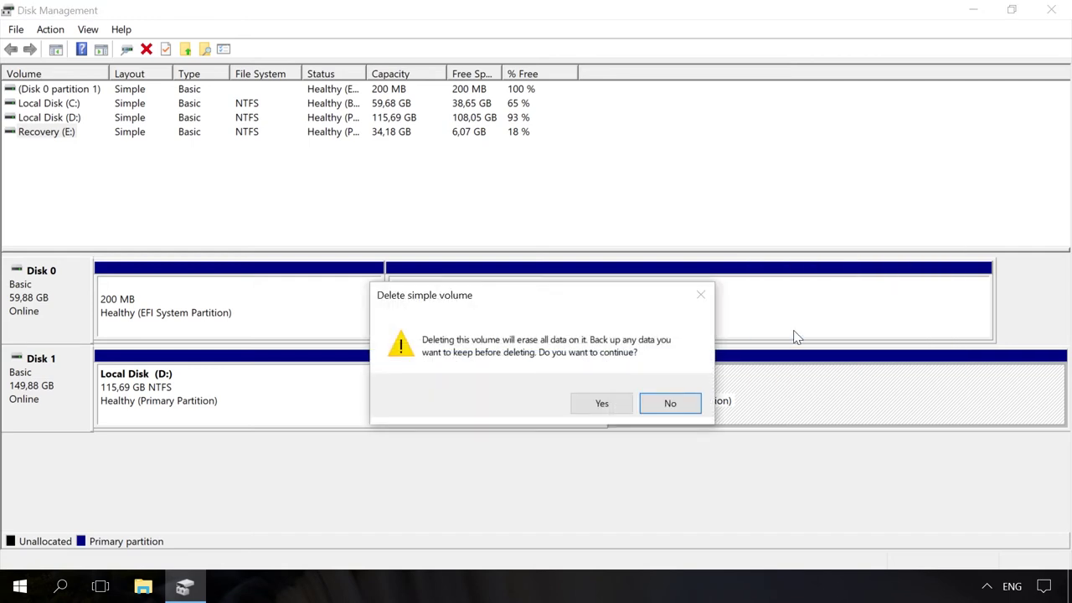
pyautogui.click(612, 403)
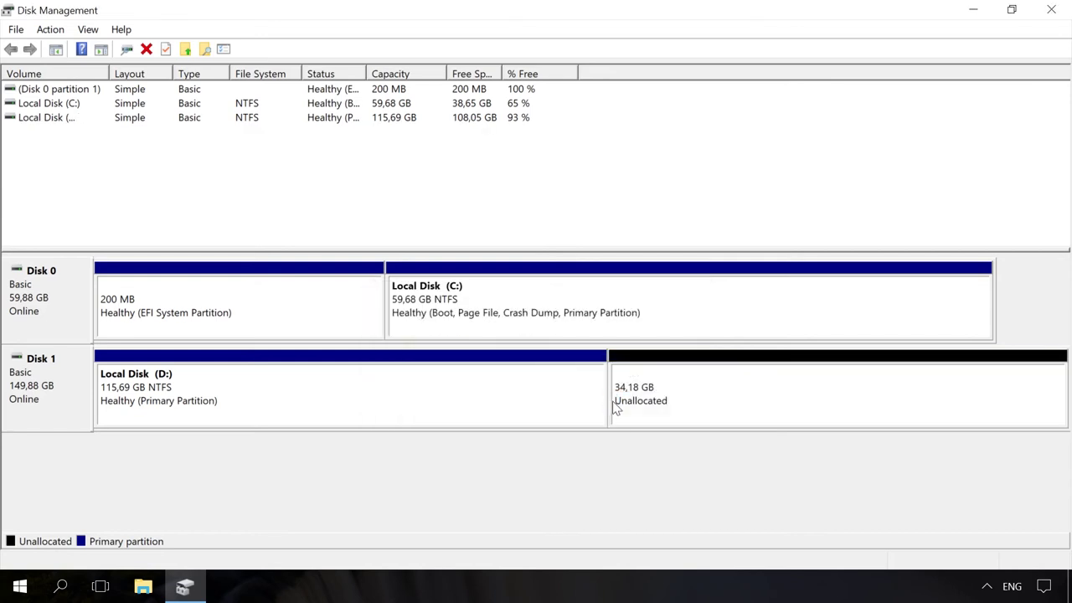
pyautogui.click(786, 402)
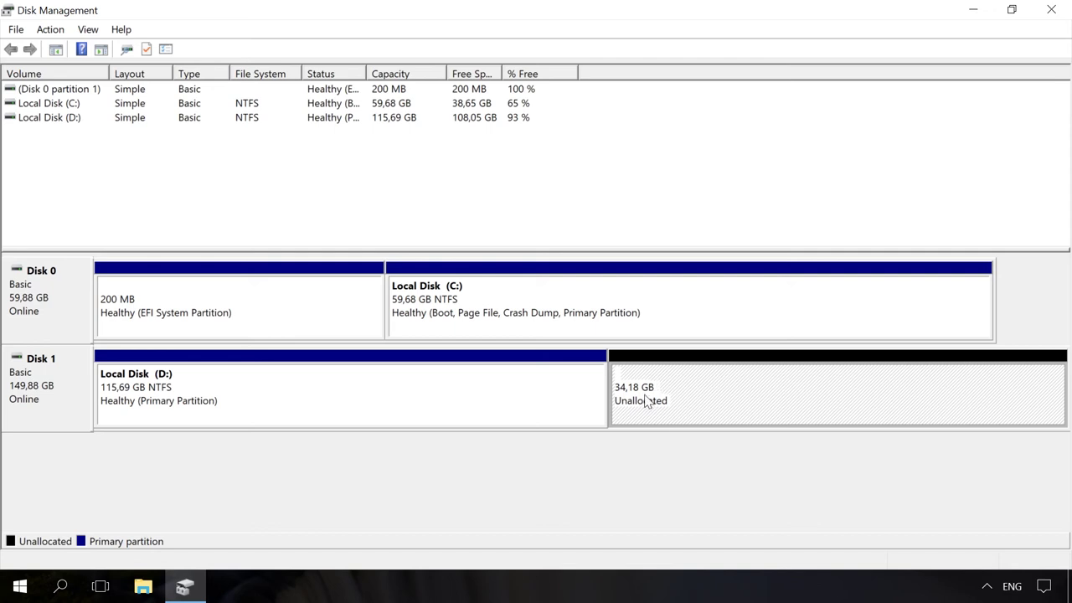
# Extend Local Disk (D:) by the full 35000 MB of unallocated space on Disk 1.
pyautogui.rightClick(529, 402)
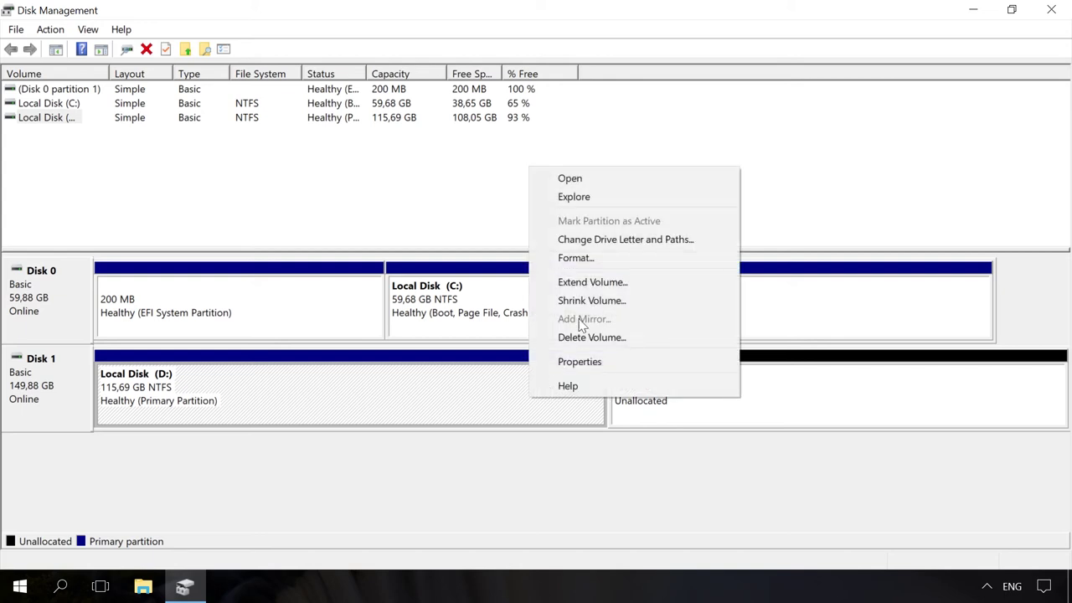
pyautogui.click(586, 285)
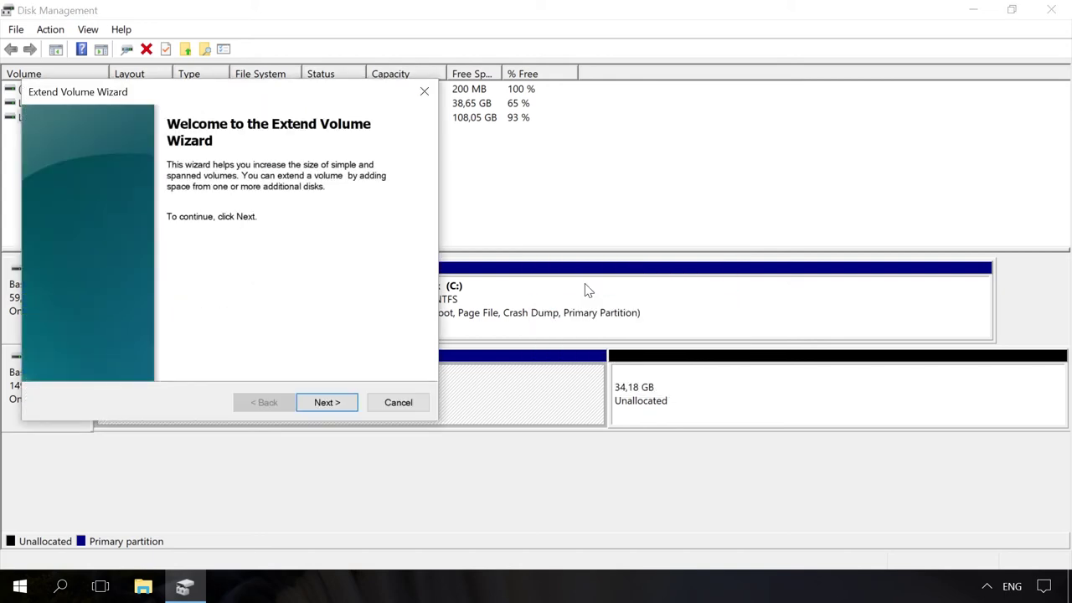
pyautogui.click(327, 402)
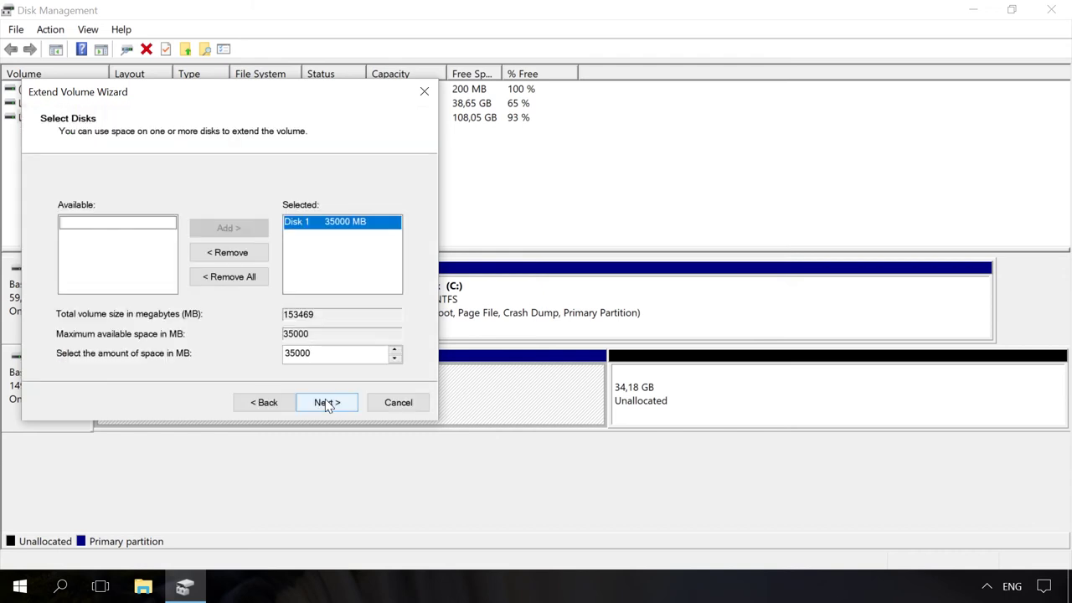
pyautogui.click(328, 402)
pyautogui.click(327, 403)
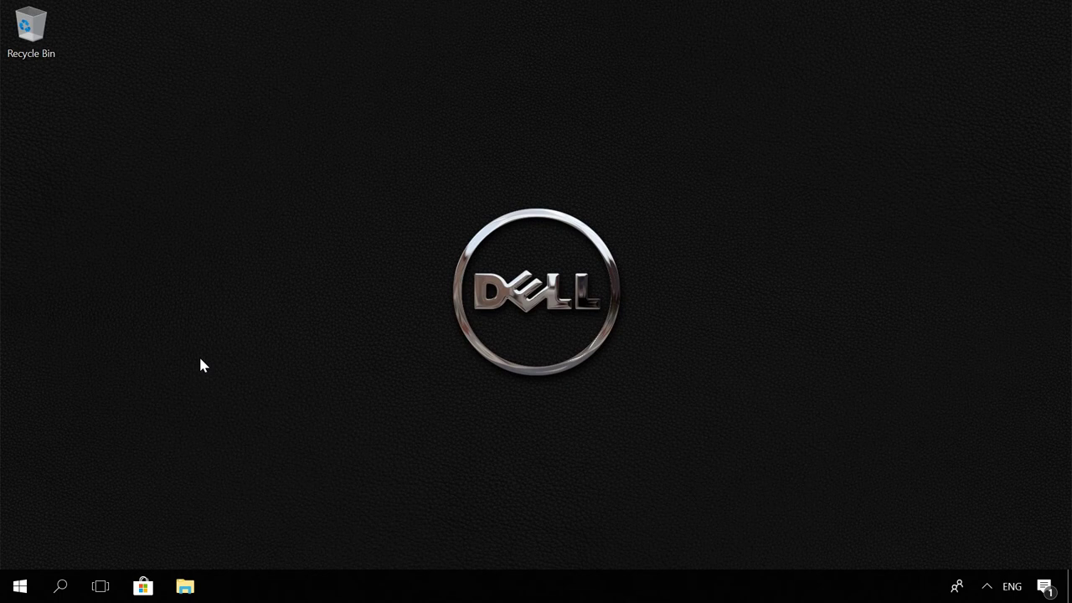
# Open Command Prompt as administrator and start the diskpart utility.
pyautogui.click(67, 585)
pyautogui.write('cmd')
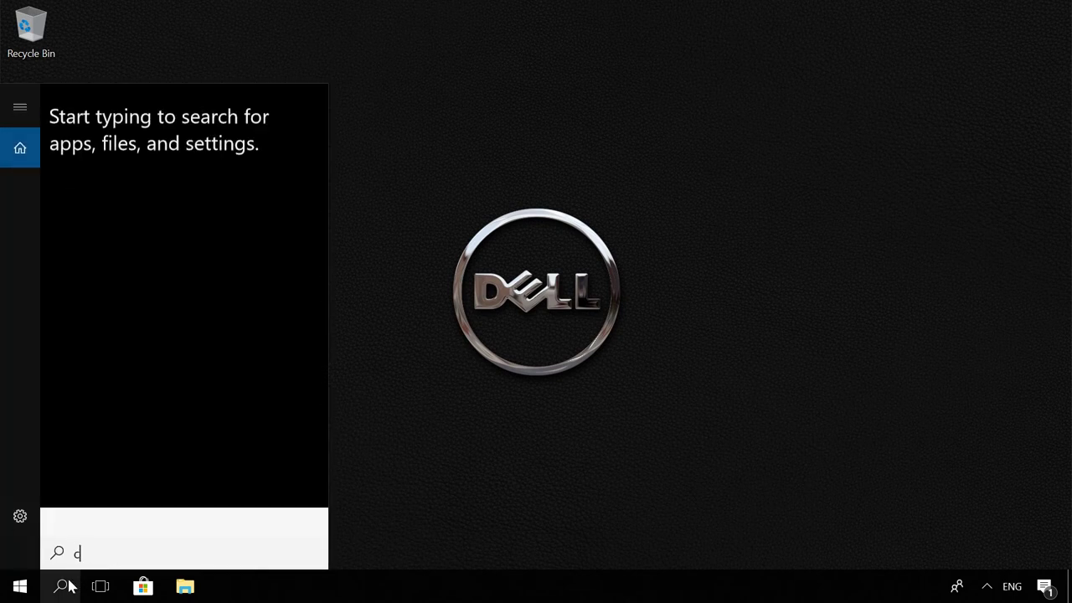
pyautogui.rightClick(165, 201)
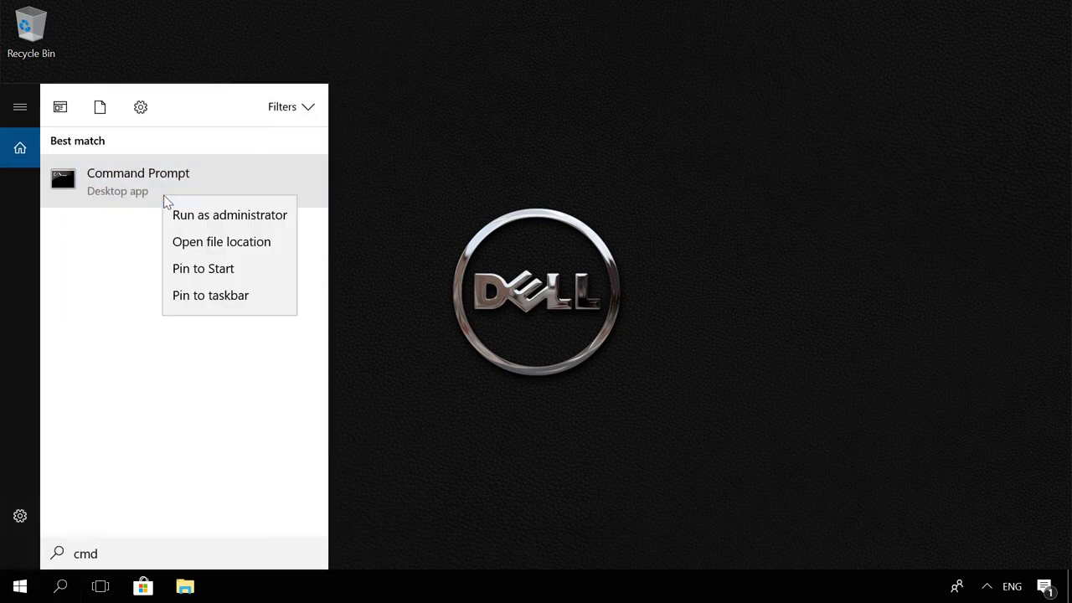
pyautogui.click(197, 221)
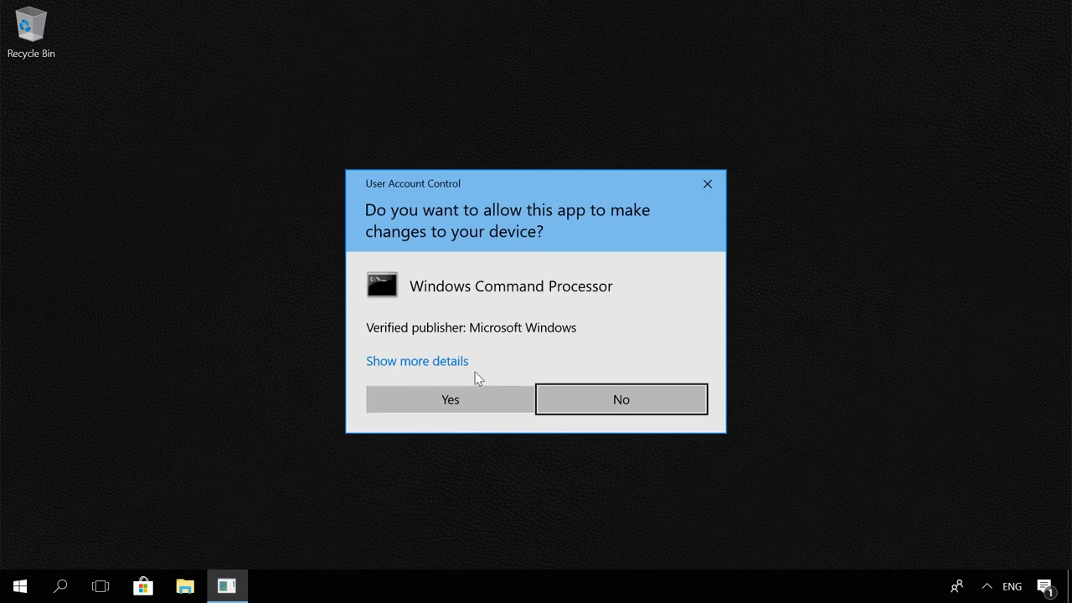
pyautogui.click(473, 398)
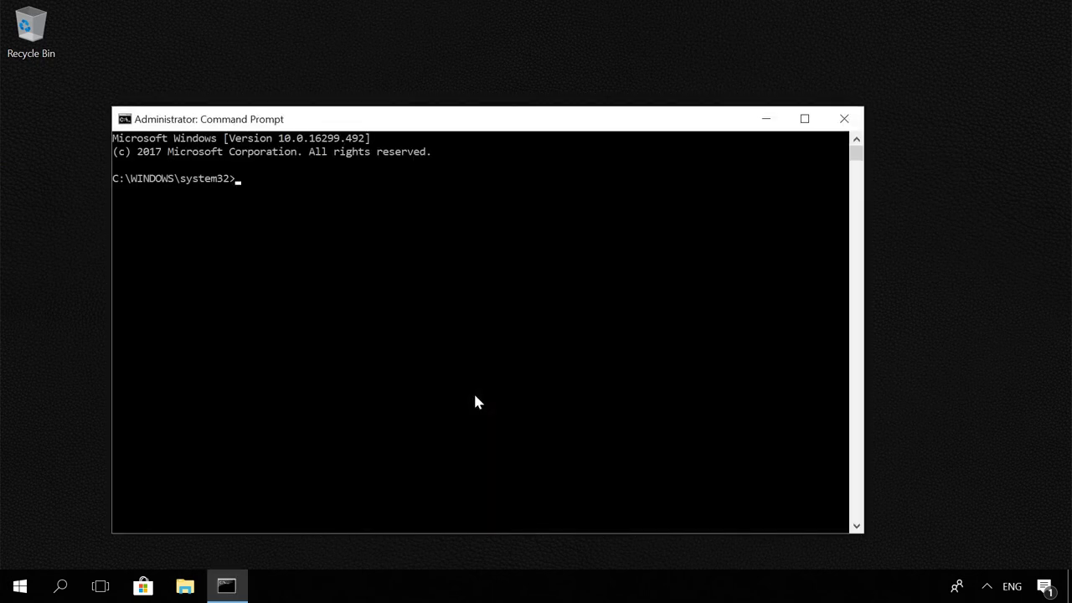
pyautogui.write('diskpart')
pyautogui.press('Return')
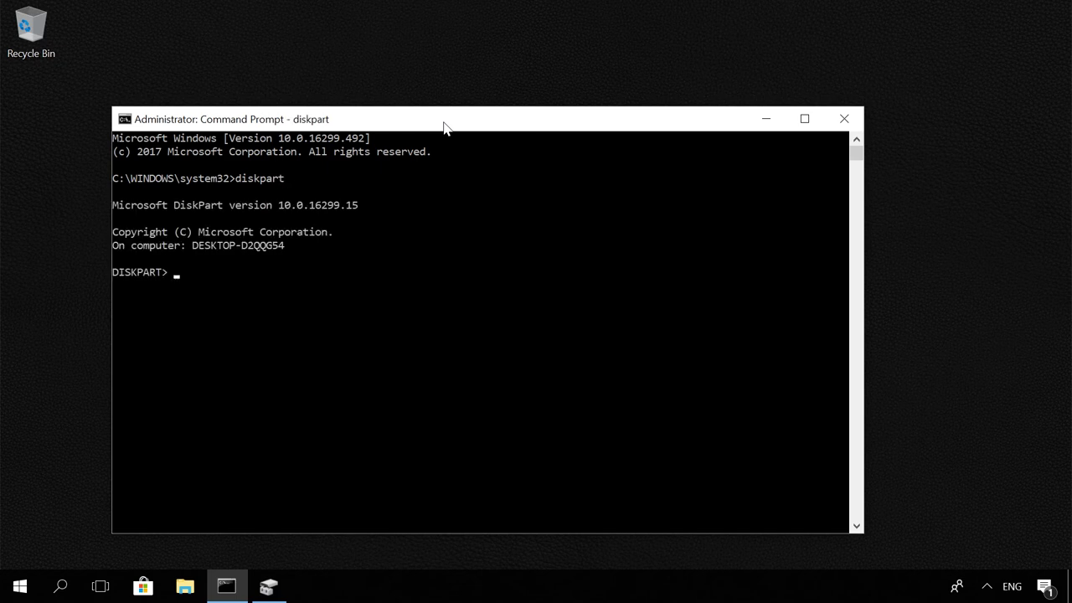
# List the disks in diskpart and select disk 0.
pyautogui.write('list disk')
pyautogui.press('Return')
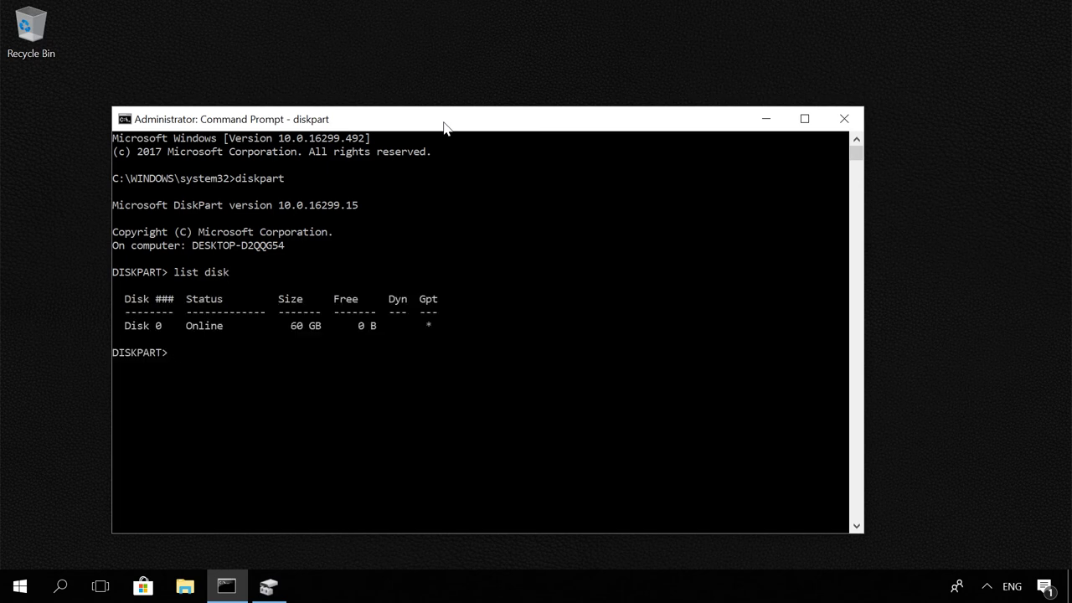
pyautogui.write('select disk 0')
pyautogui.press('Return')
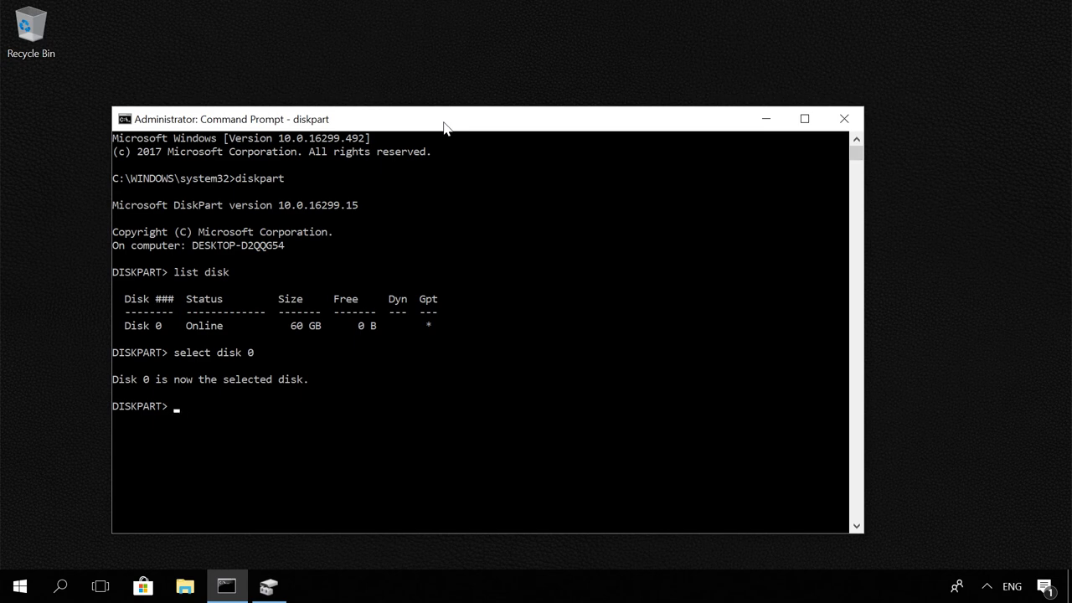
# List the partitions of disk 0, select partition 4 and delete it with "delete partition override".
pyautogui.write('list partition')
pyautogui.press('Return')
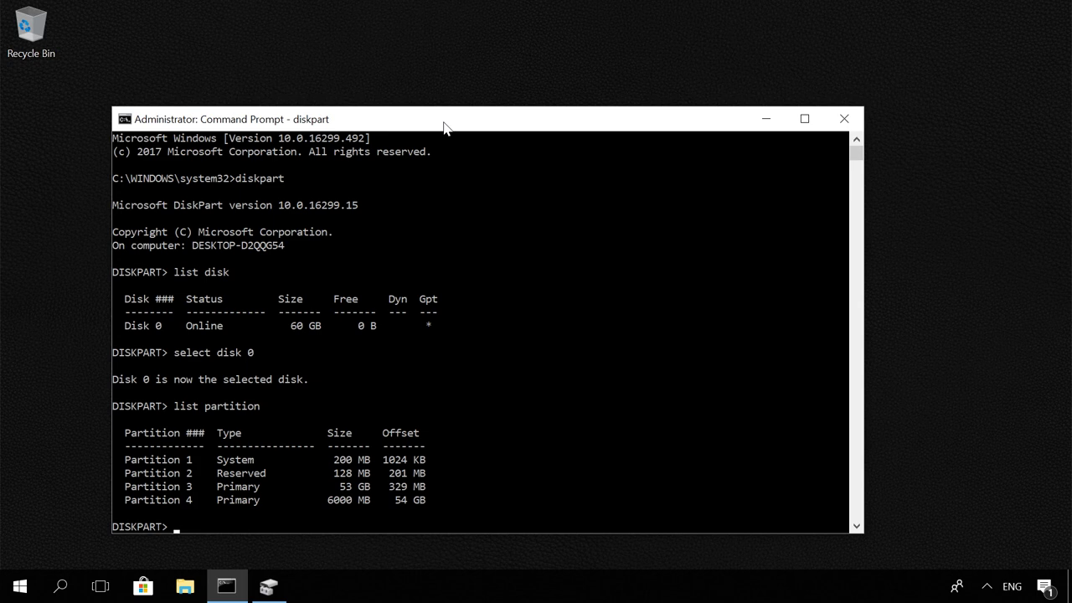
pyautogui.write('select partition 4')
pyautogui.press('Return')
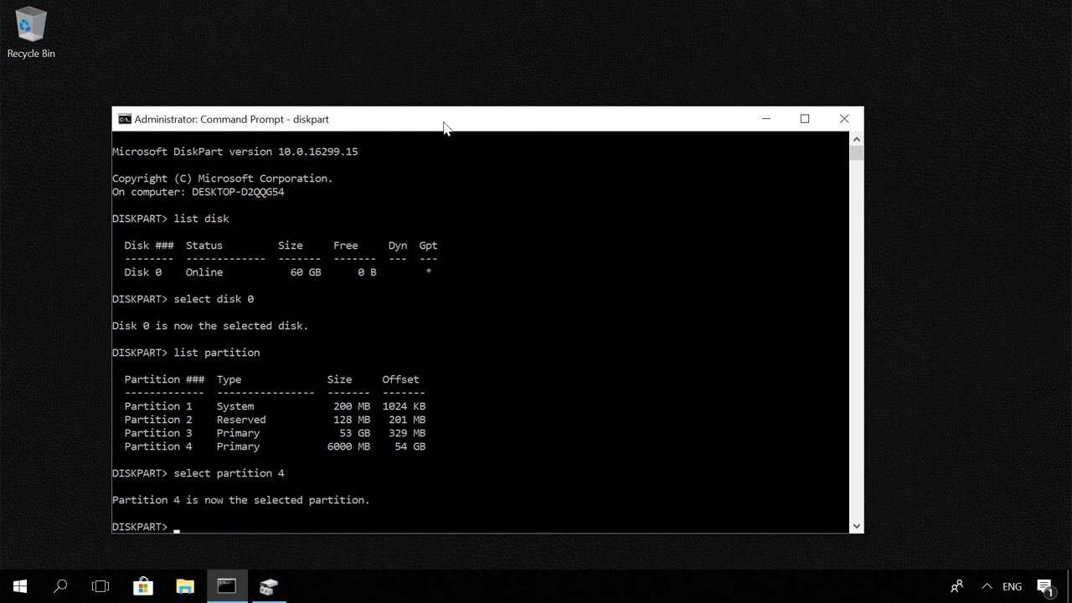
pyautogui.write('delete partition o')
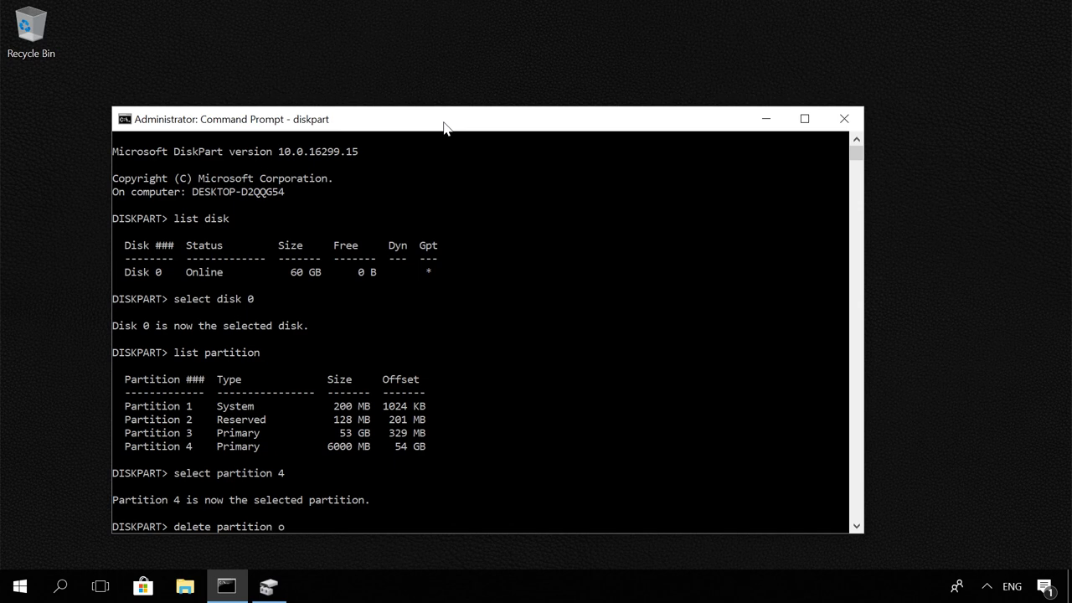
pyautogui.write('verride')
pyautogui.press('Return')
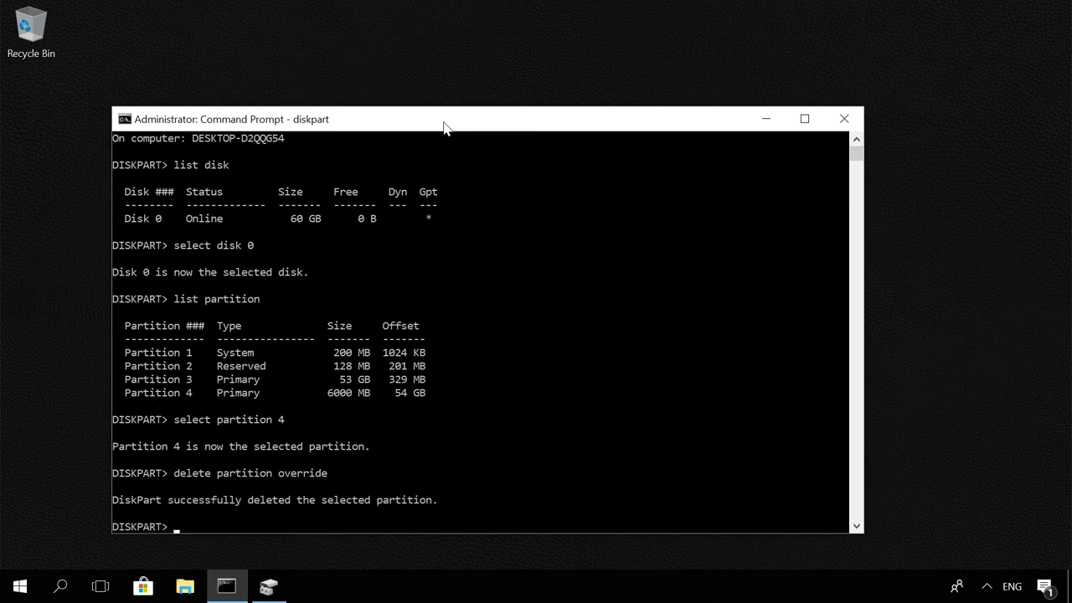
# Switch to Disk Management, maximize its window and check the unallocated space on Disk 0.
pyautogui.click(268, 586)
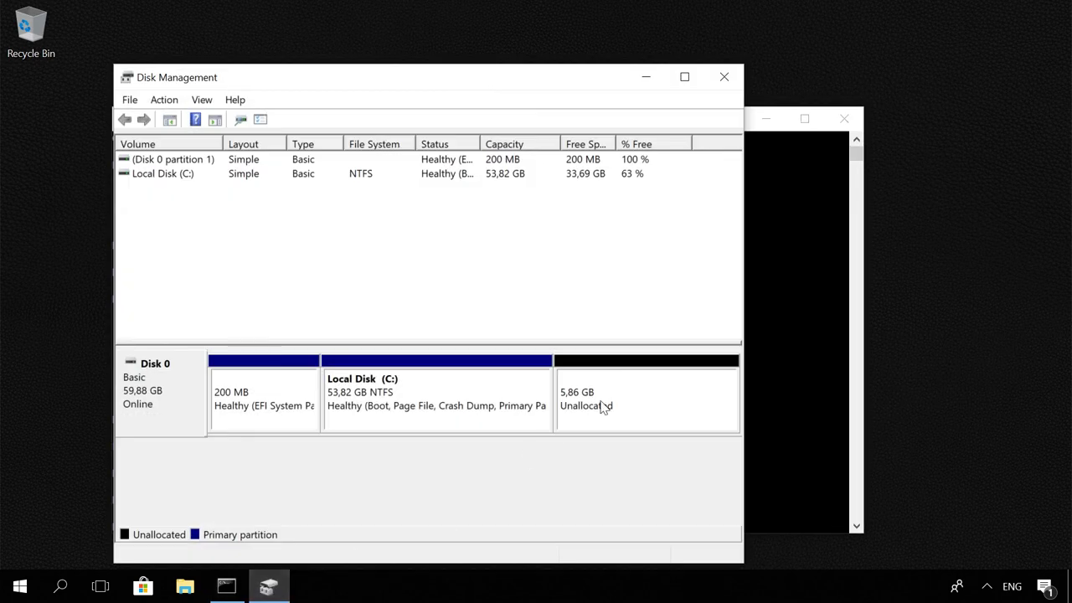
pyautogui.click(605, 407)
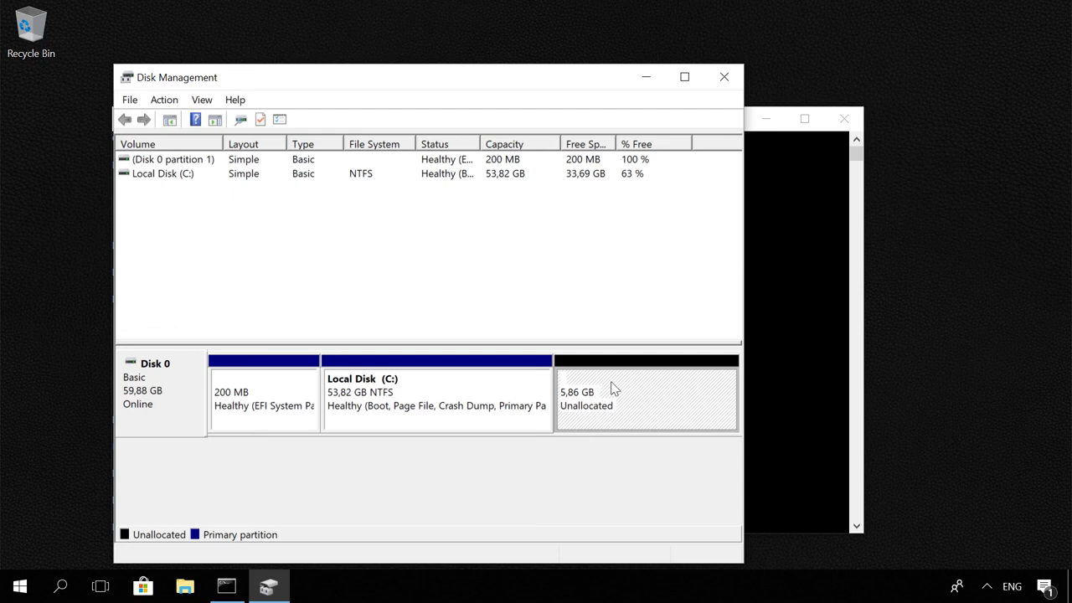
pyautogui.click(688, 84)
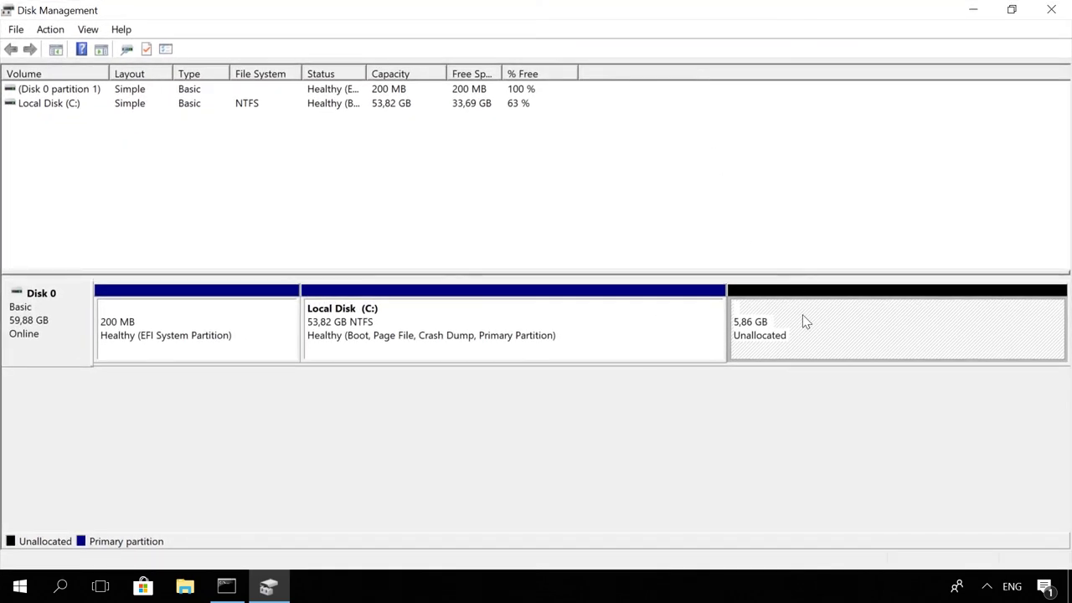
pyautogui.rightClick(802, 321)
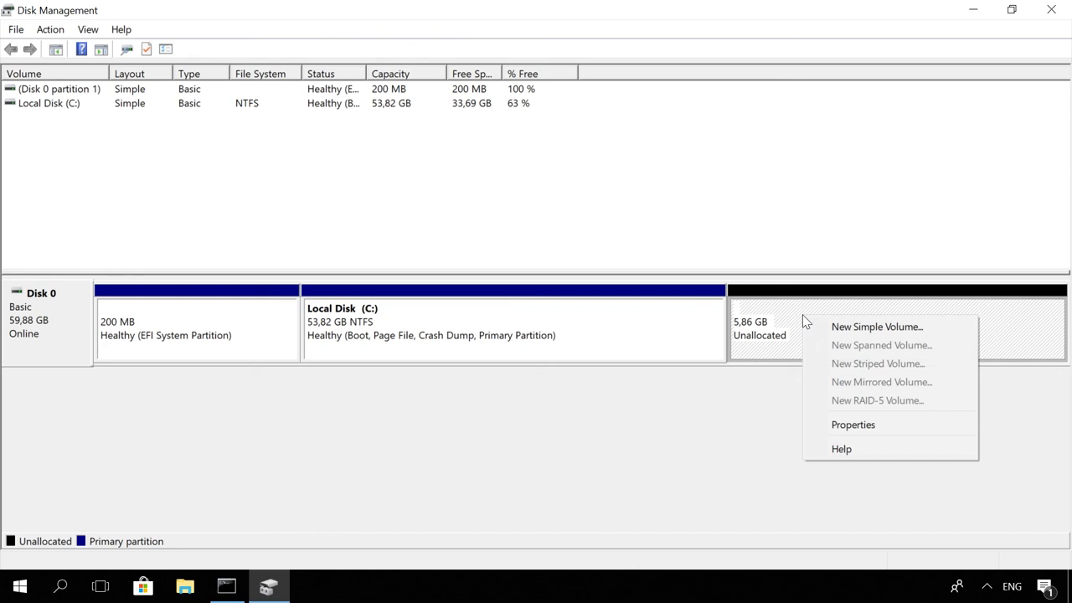
pyautogui.click(842, 327)
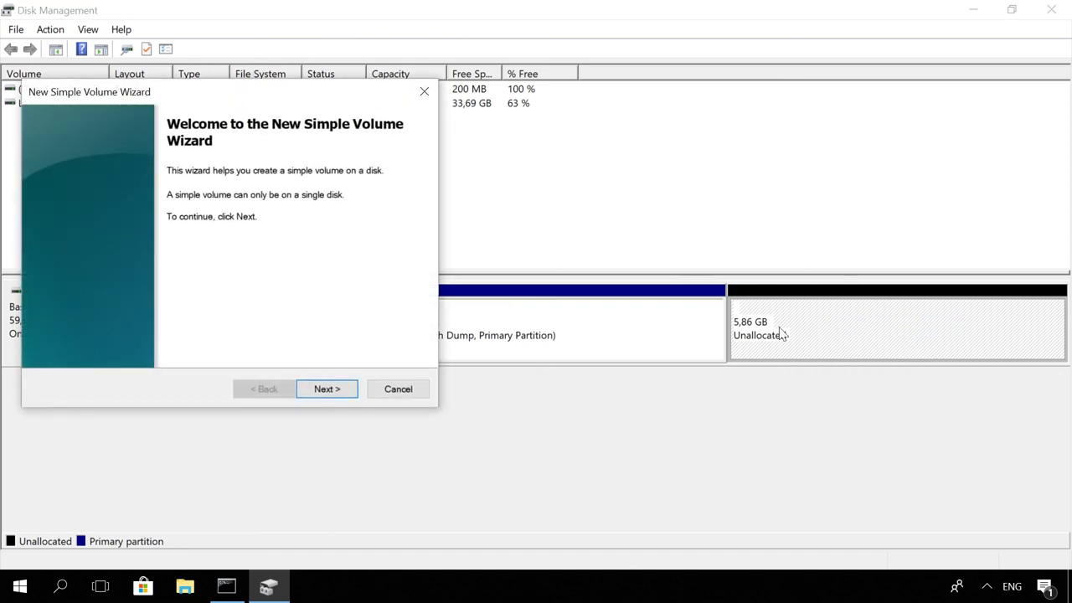
pyautogui.click(399, 390)
pyautogui.rightClick(612, 323)
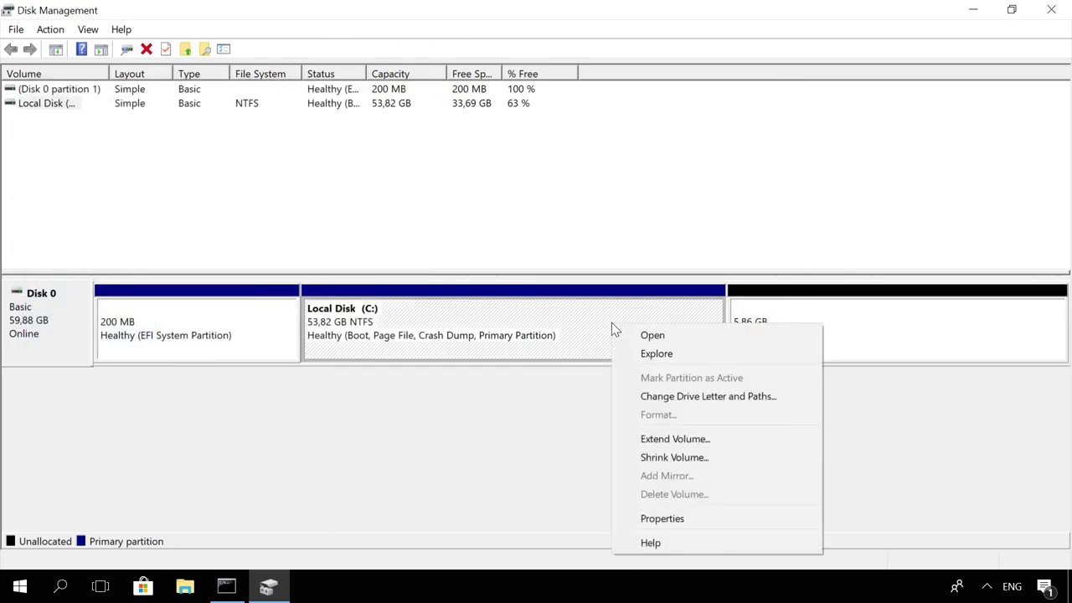
pyautogui.click(664, 437)
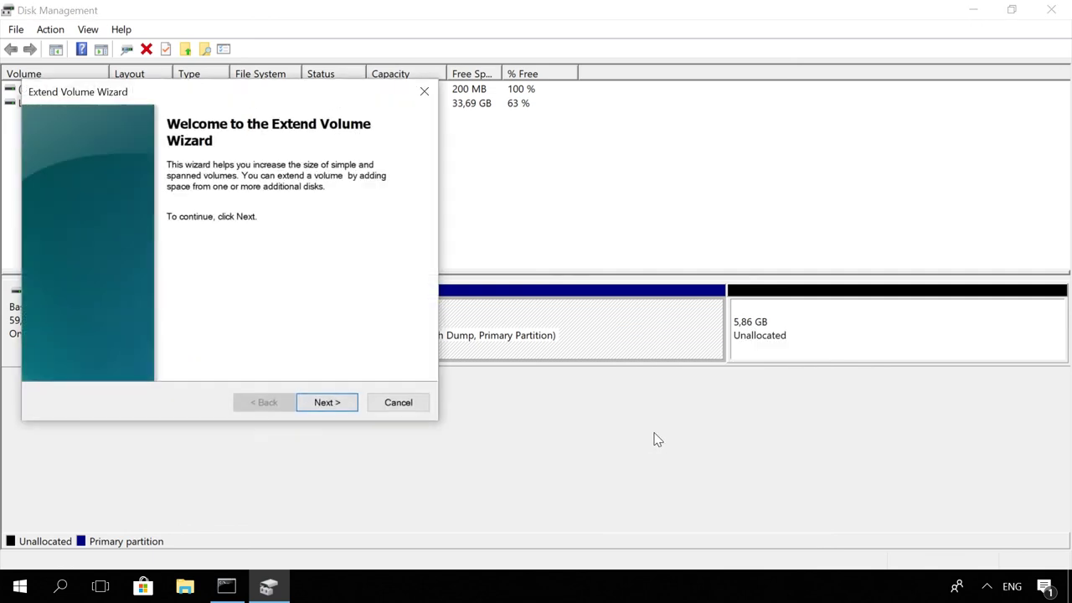
pyautogui.click(338, 404)
pyautogui.click(393, 406)
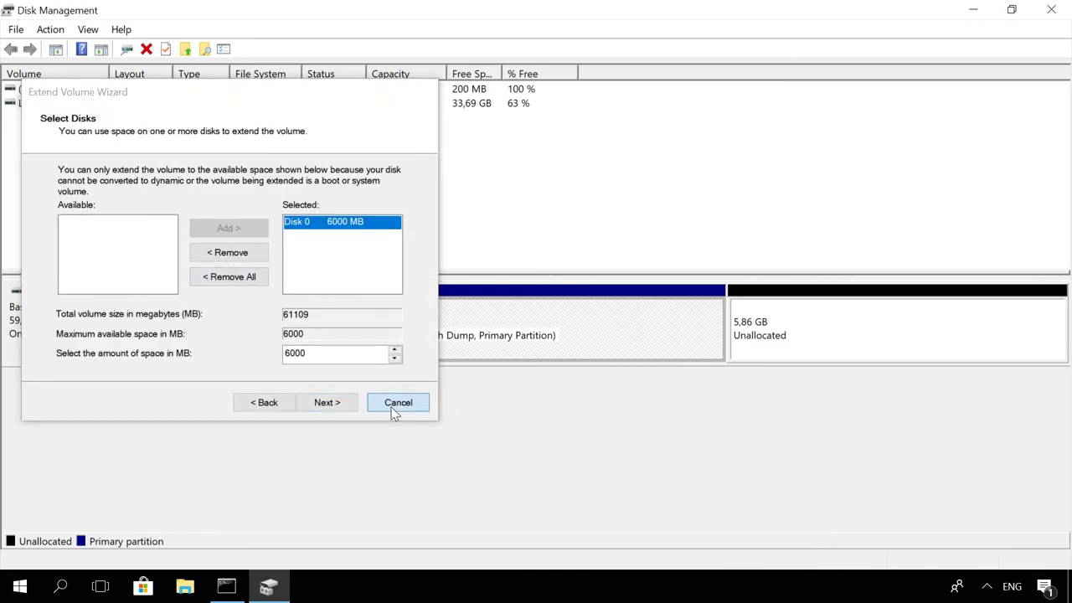